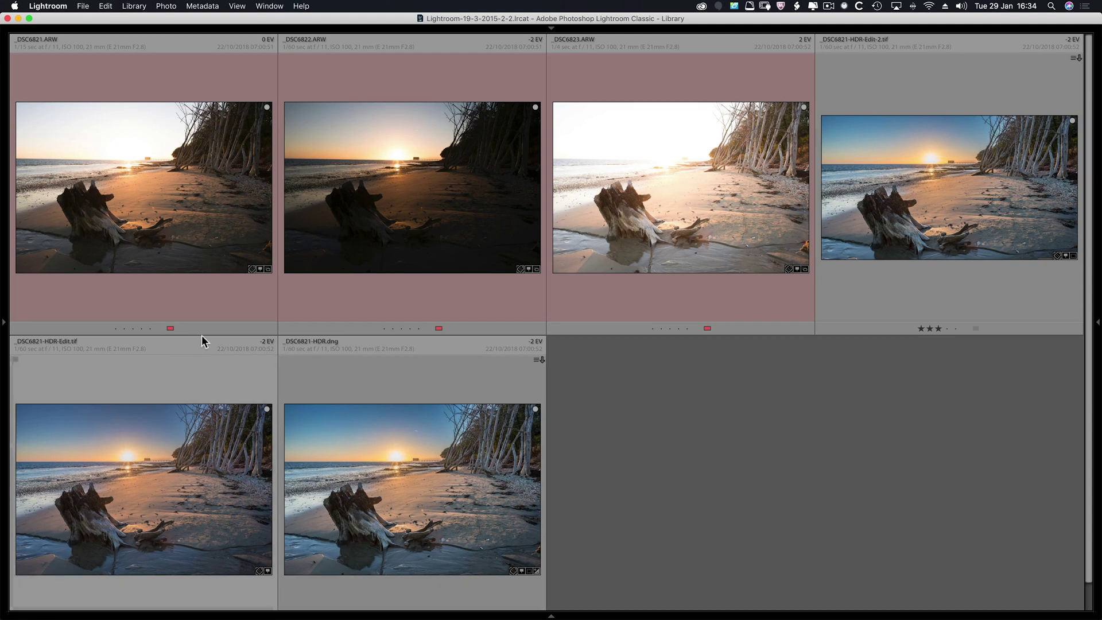
Select _DSC6821.ARW and show the 0 EV exposure full-size in Loupe view.
{"action": "left_click", "coordinate": [189, 298]}
{"action": "key", "text": "g"}
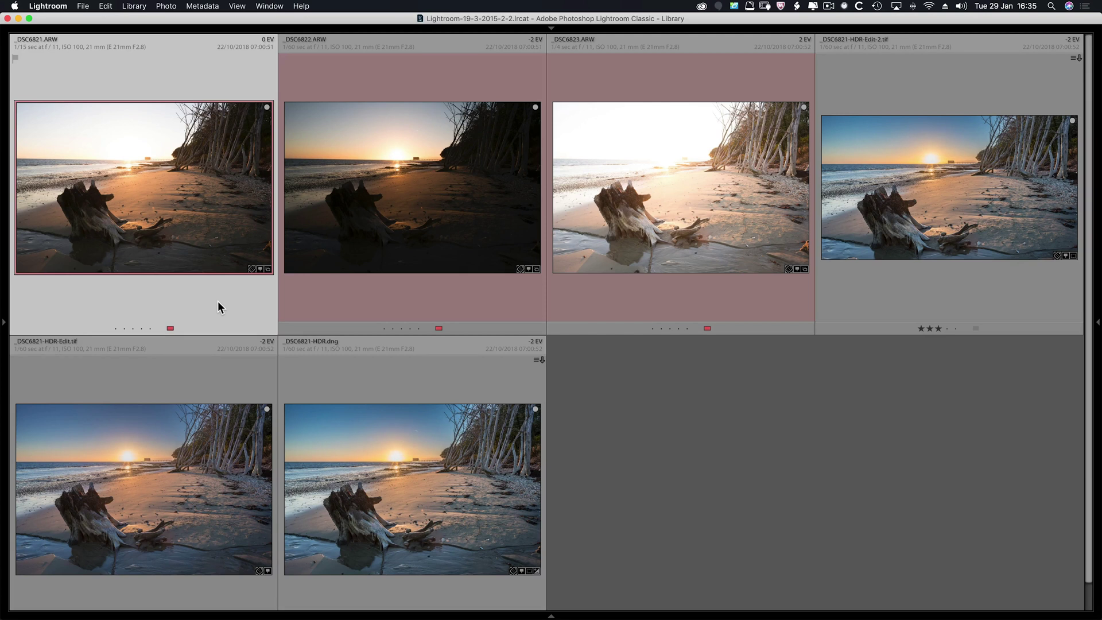
{"action": "key", "text": "space"}
{"action": "key", "text": "w"}
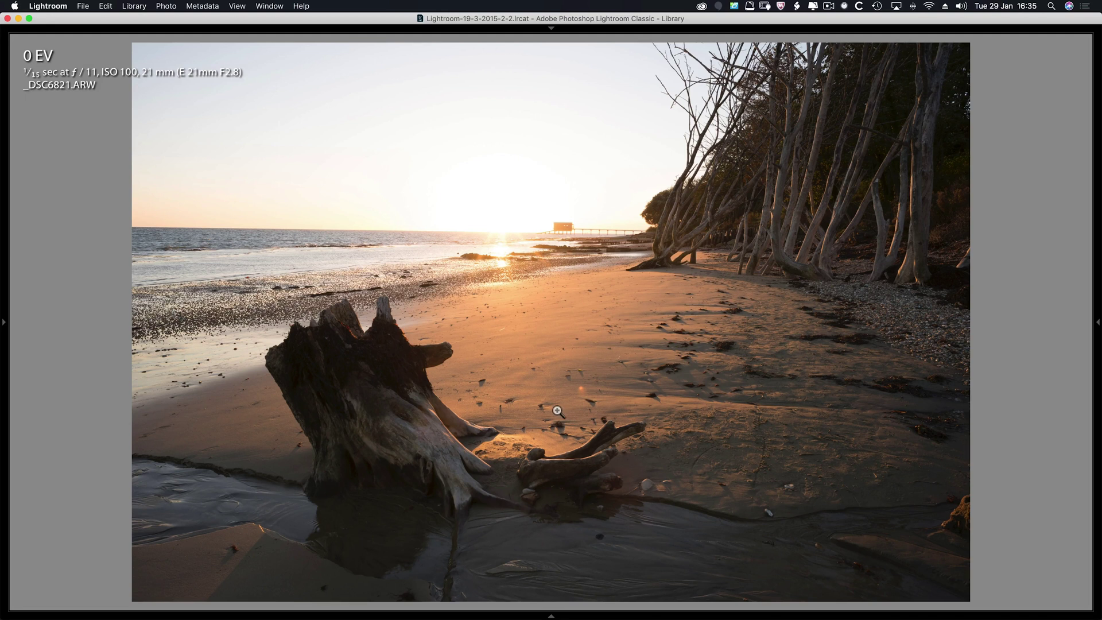
Flip through the 0 EV, −2 EV and 2 EV brackets full-size, then return to Grid view.
{"action": "key", "text": "w"}
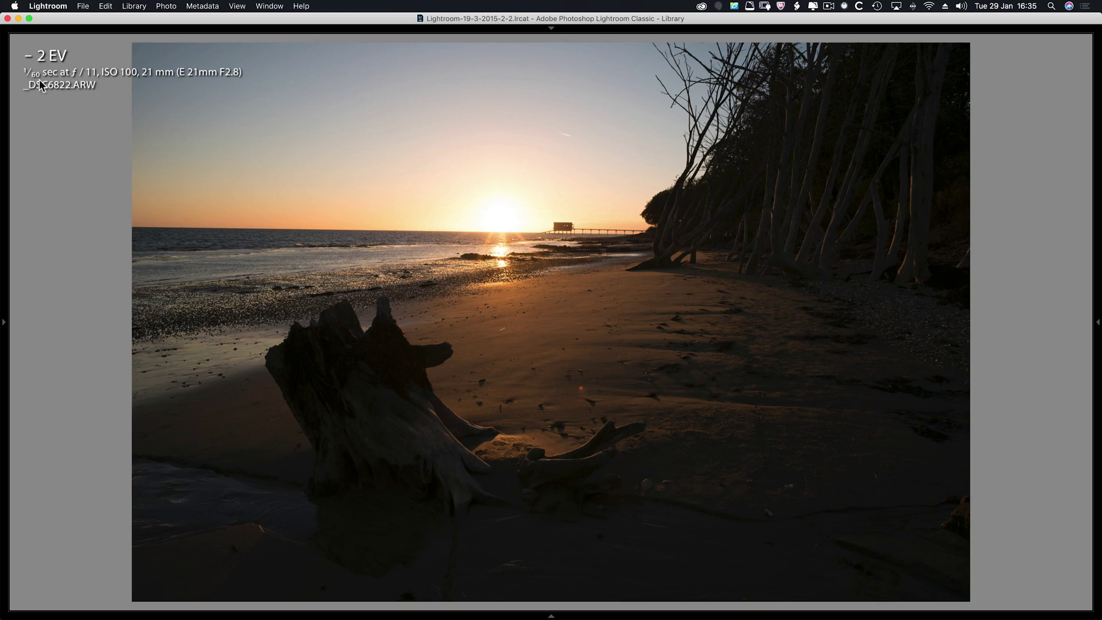
{"action": "key", "text": "w"}
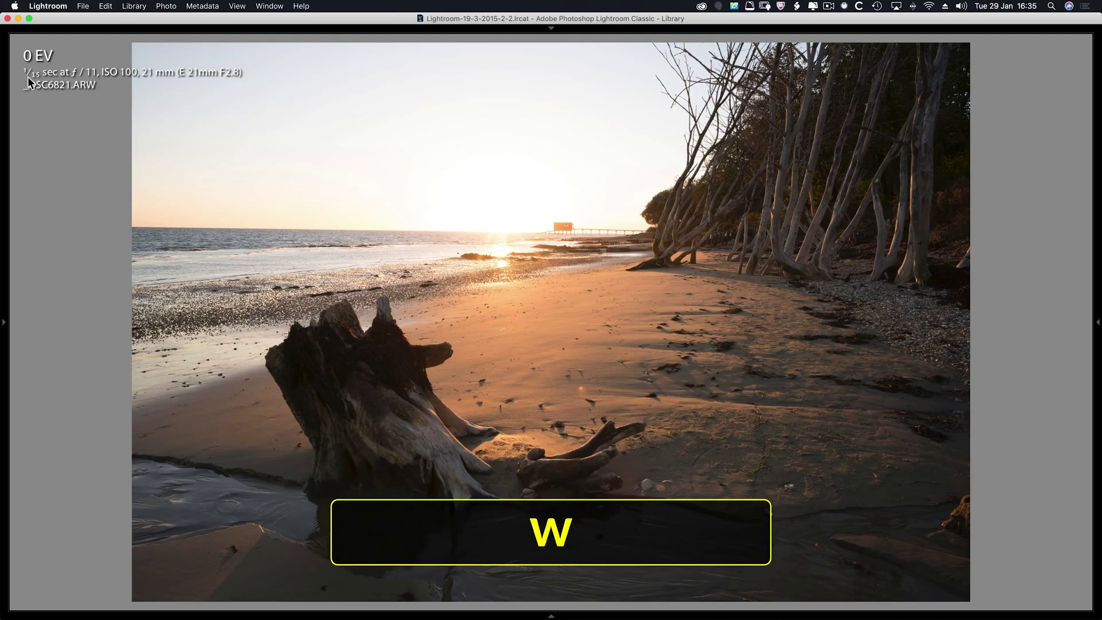
{"action": "key", "text": "w"}
{"action": "key", "text": "w"}
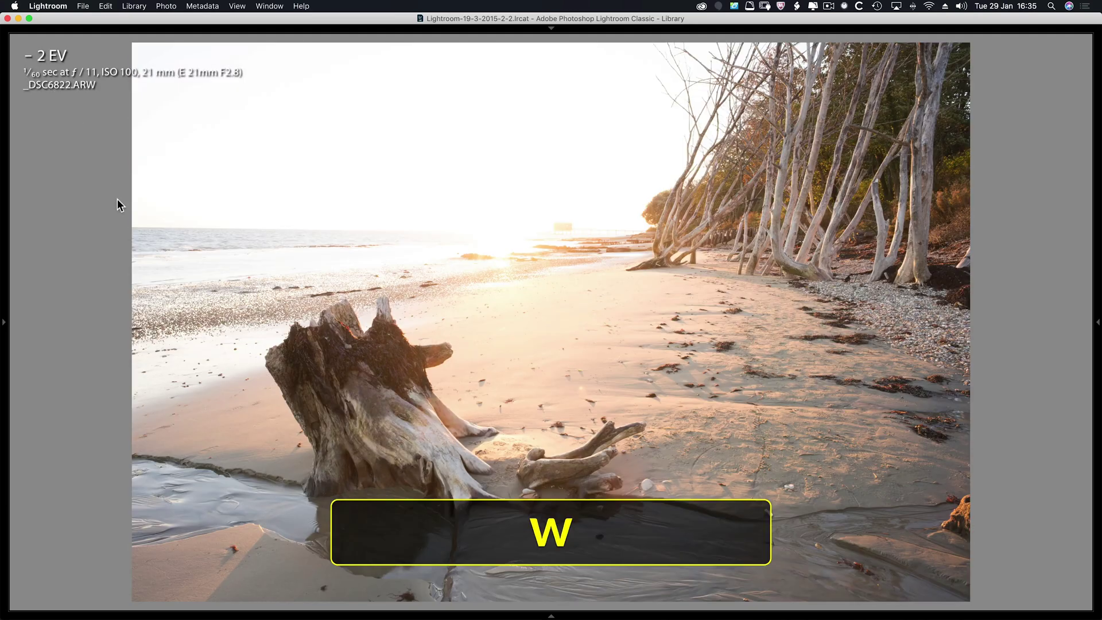
{"action": "key", "text": "w"}
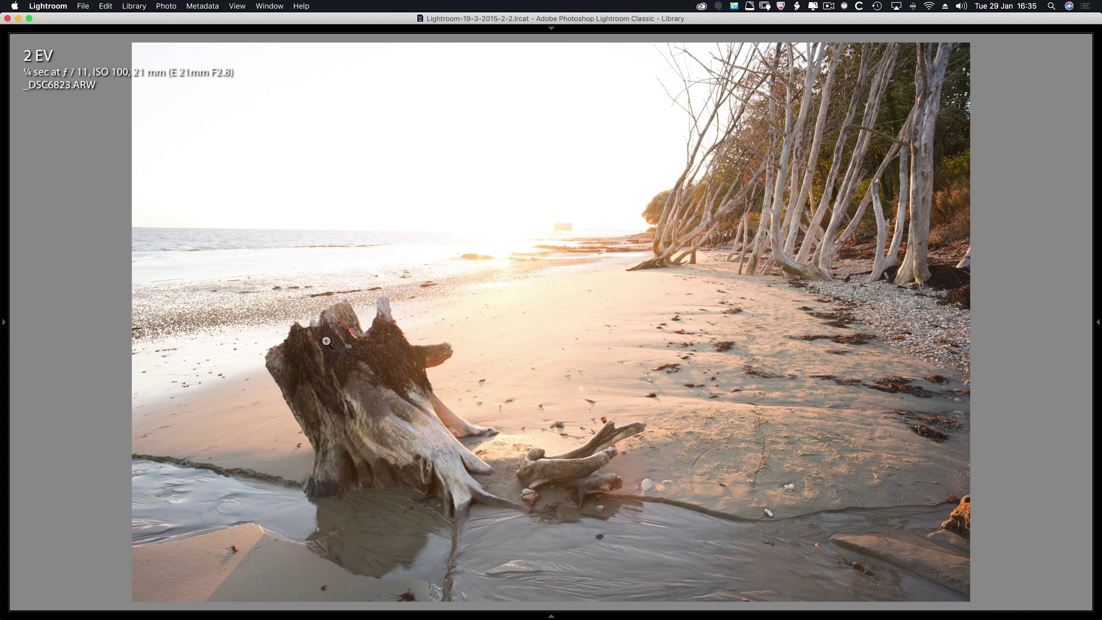
{"action": "key", "text": "g"}
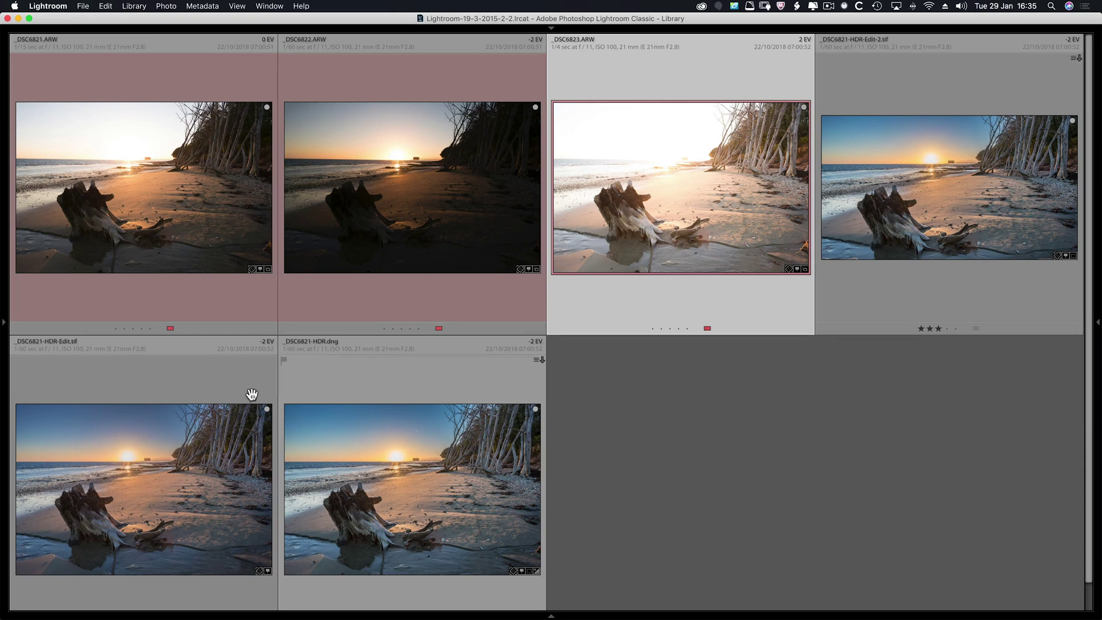
{"action": "left_click", "coordinate": [342, 518]}
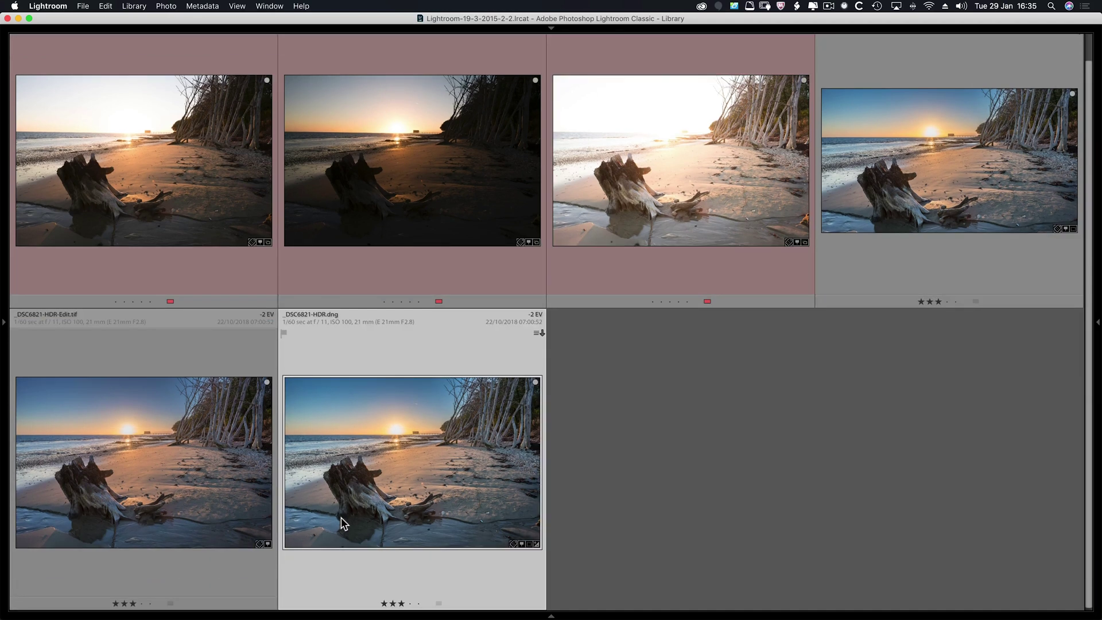
{"action": "key", "text": "w"}
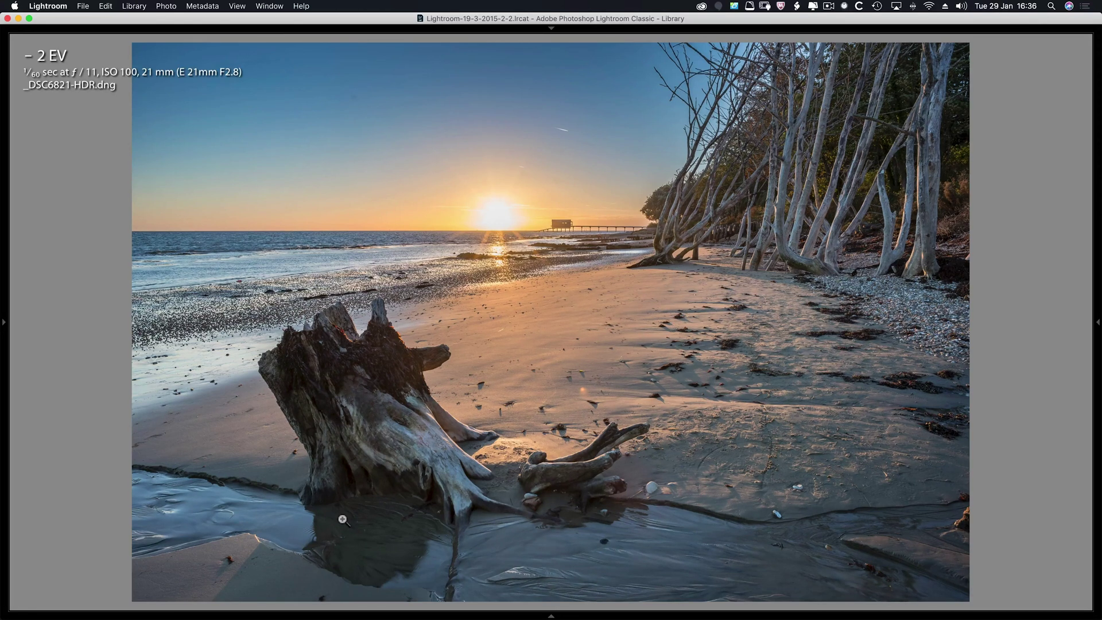
{"action": "key", "text": "g"}
{"action": "left_click", "coordinate": [119, 263]}
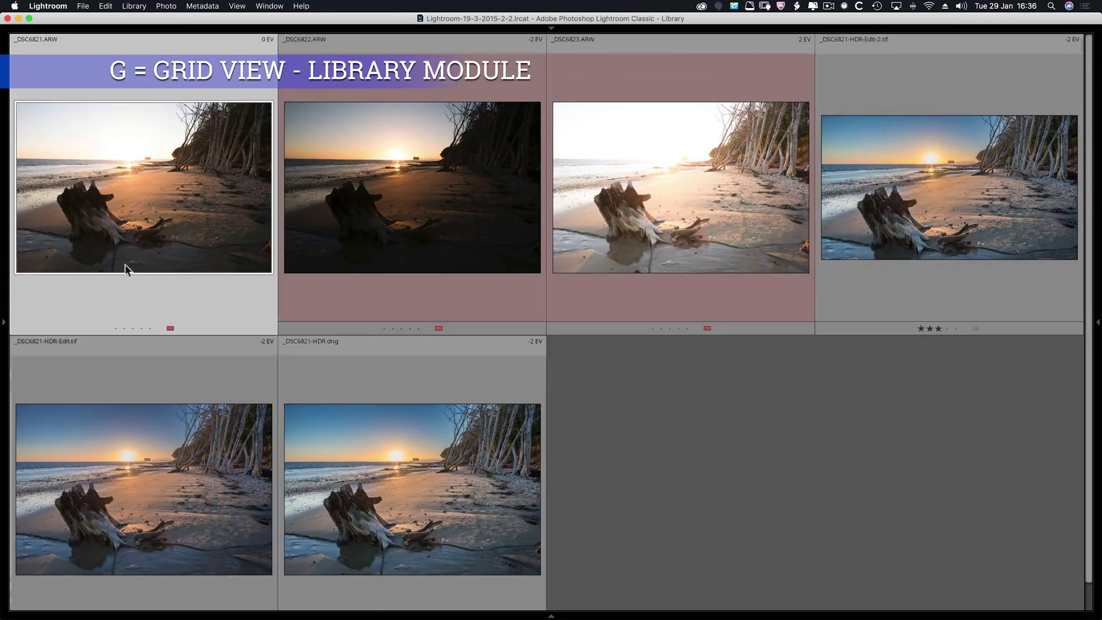
{"action": "left_click", "coordinate": [736, 282]}
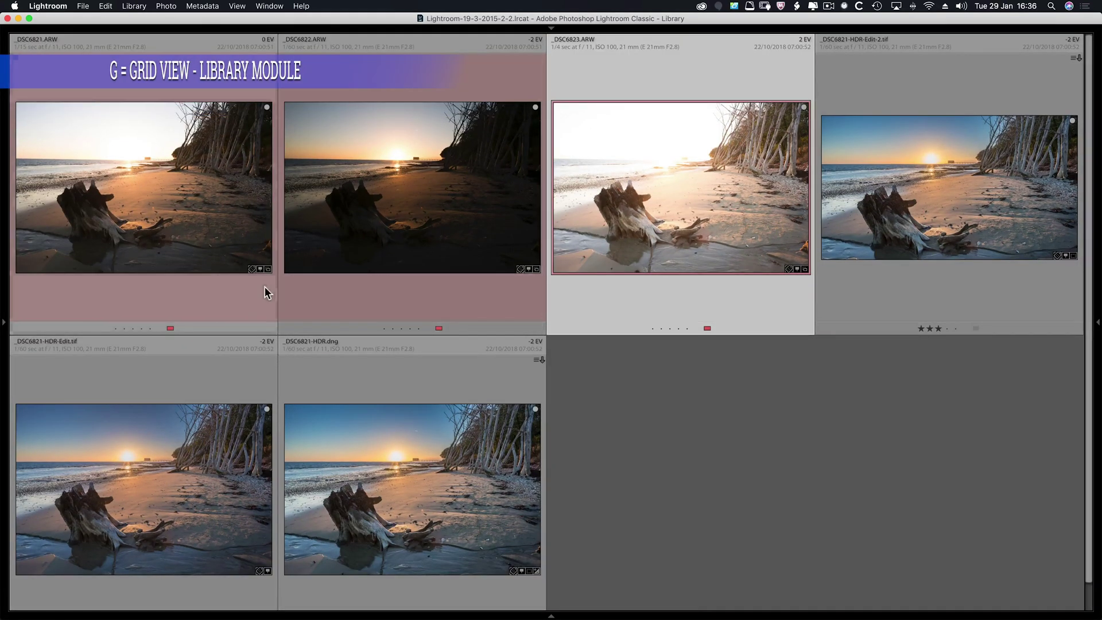
{"action": "left_click", "coordinate": [247, 290]}
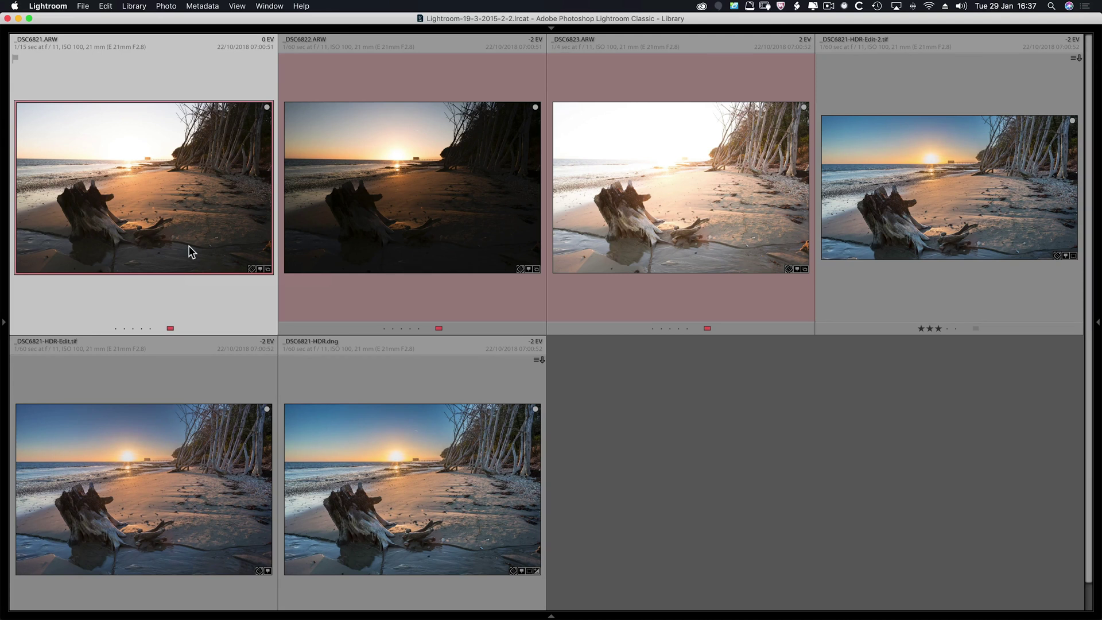
{"action": "double_click", "coordinate": [380, 459]}
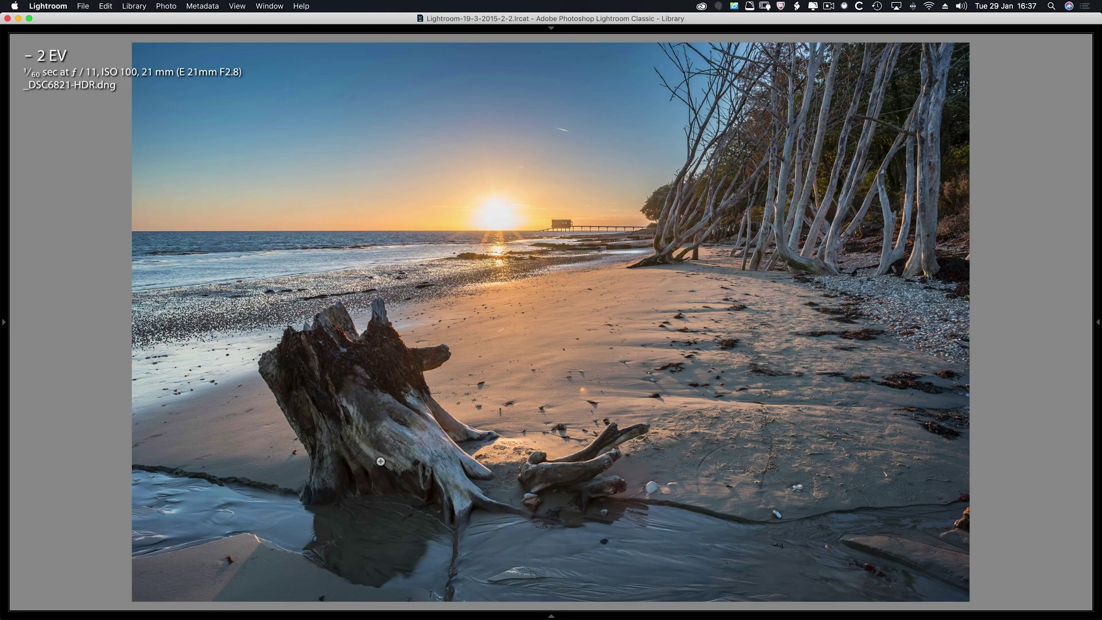
{"action": "key", "text": "g"}
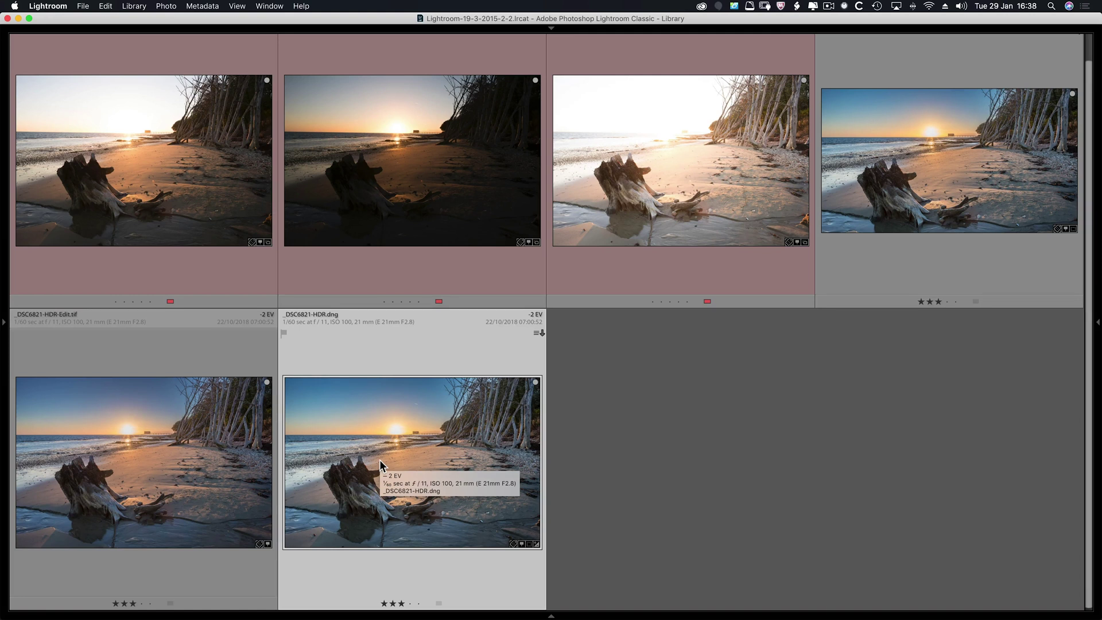
Select _DSC6821 through _DSC6823 and use Edit In > Open as Layers in Photoshop.
{"action": "left_click", "coordinate": [165, 278]}
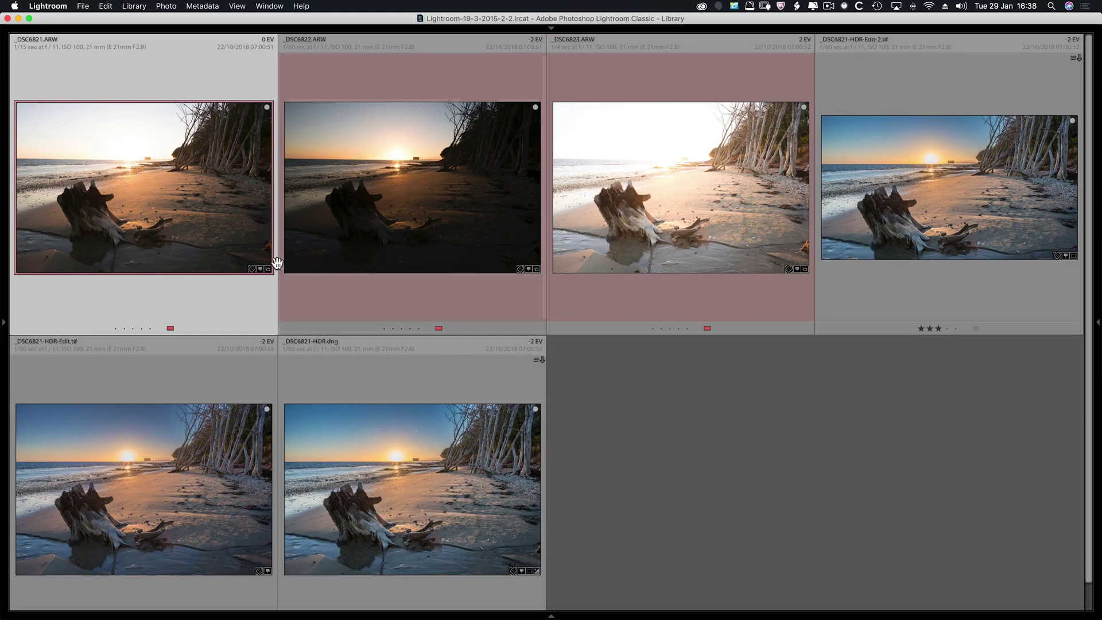
{"action": "left_click", "coordinate": [626, 279], "text": "shift"}
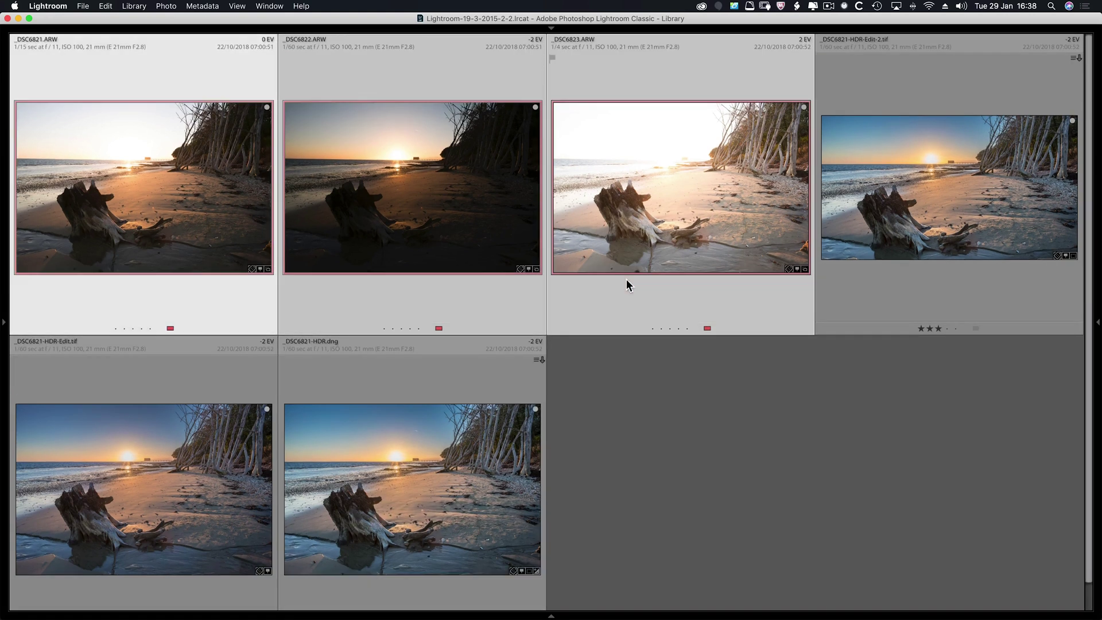
{"action": "left_click", "coordinate": [172, 8]}
{"action": "mouse_move", "coordinate": [178, 99]}
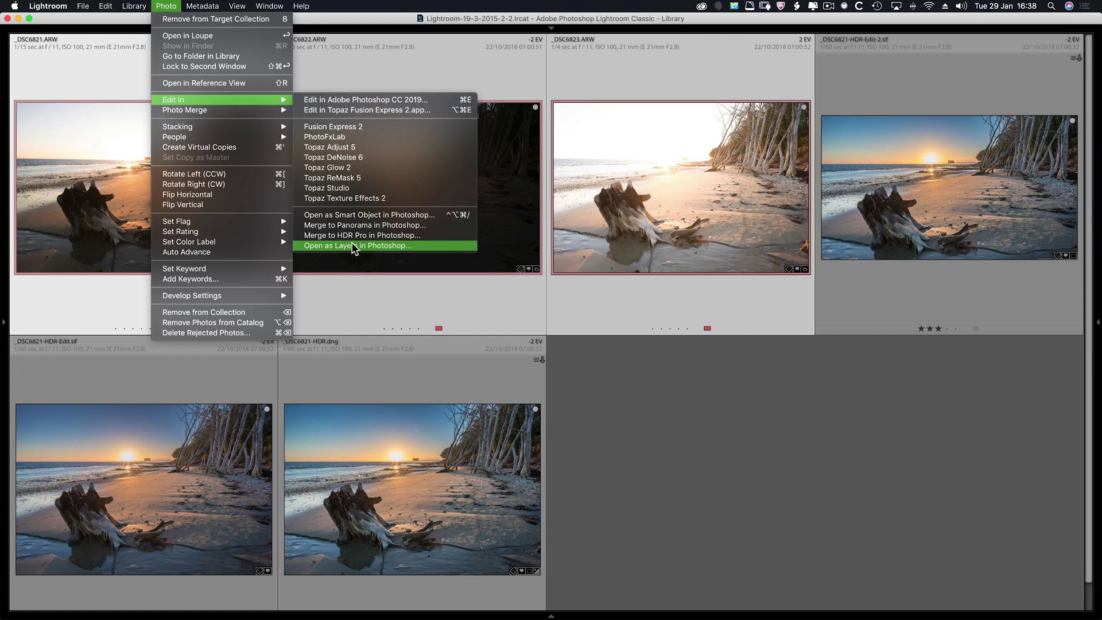
{"action": "left_click", "coordinate": [502, 62]}
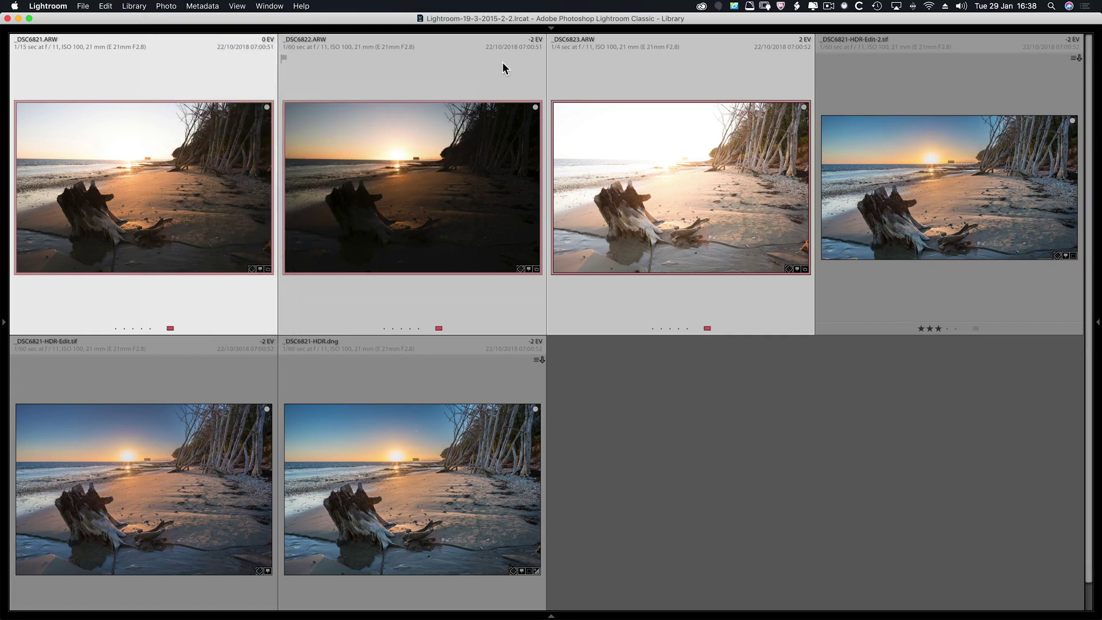
In Photoshop, rename the three exposure layers 0 EV, -2 EV and 2 EV, then select all three.
{"action": "key", "text": "super+Tab"}
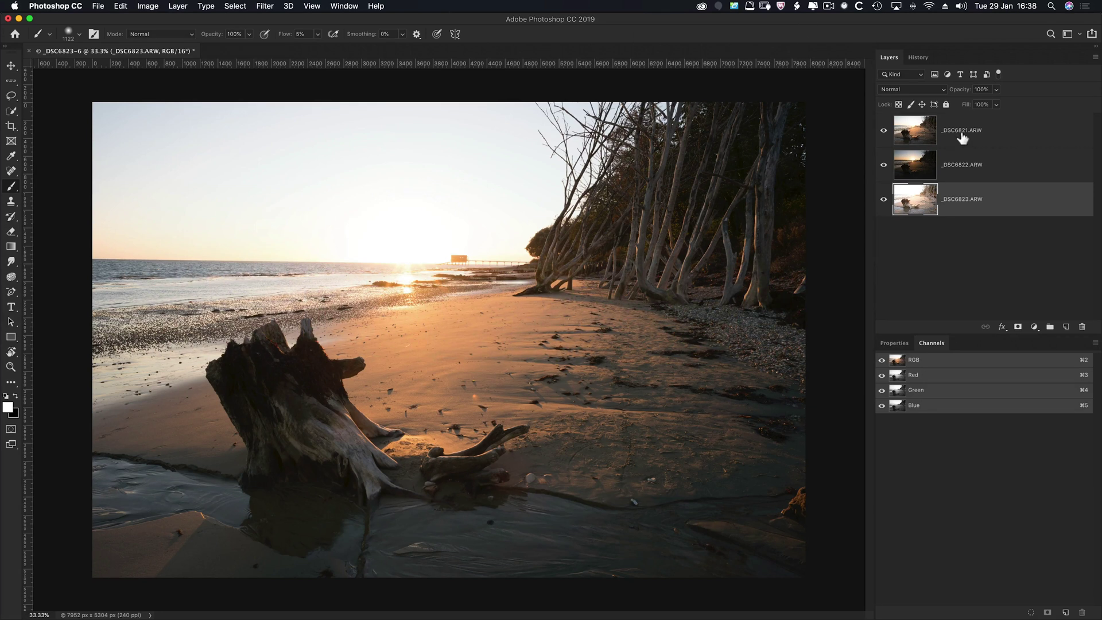
{"action": "double_click", "coordinate": [962, 132]}
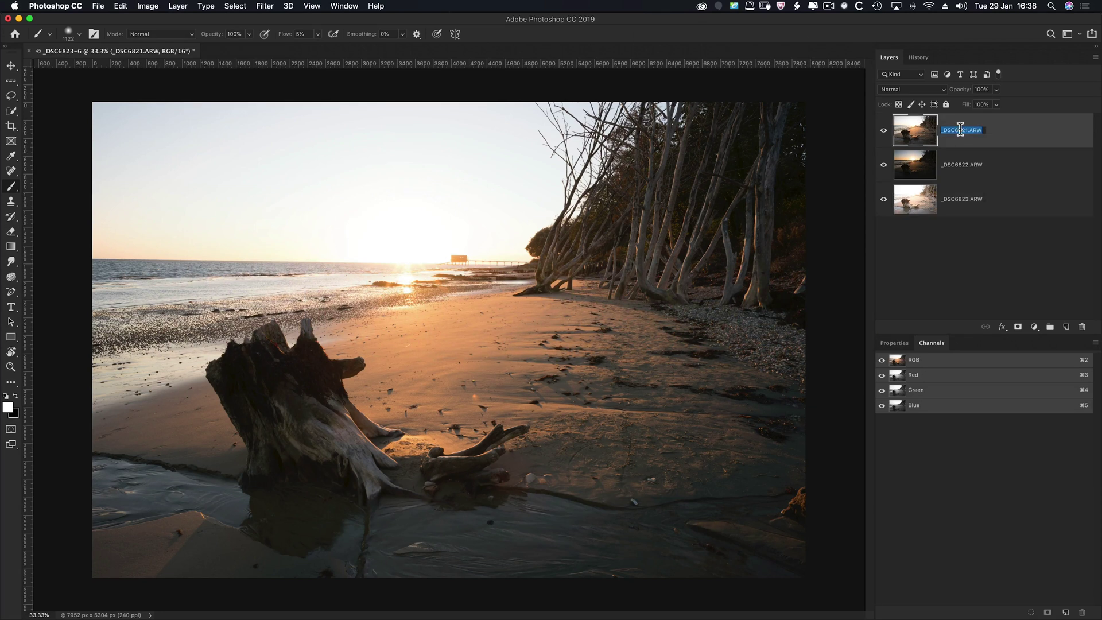
{"action": "type", "text": "0 EV"}
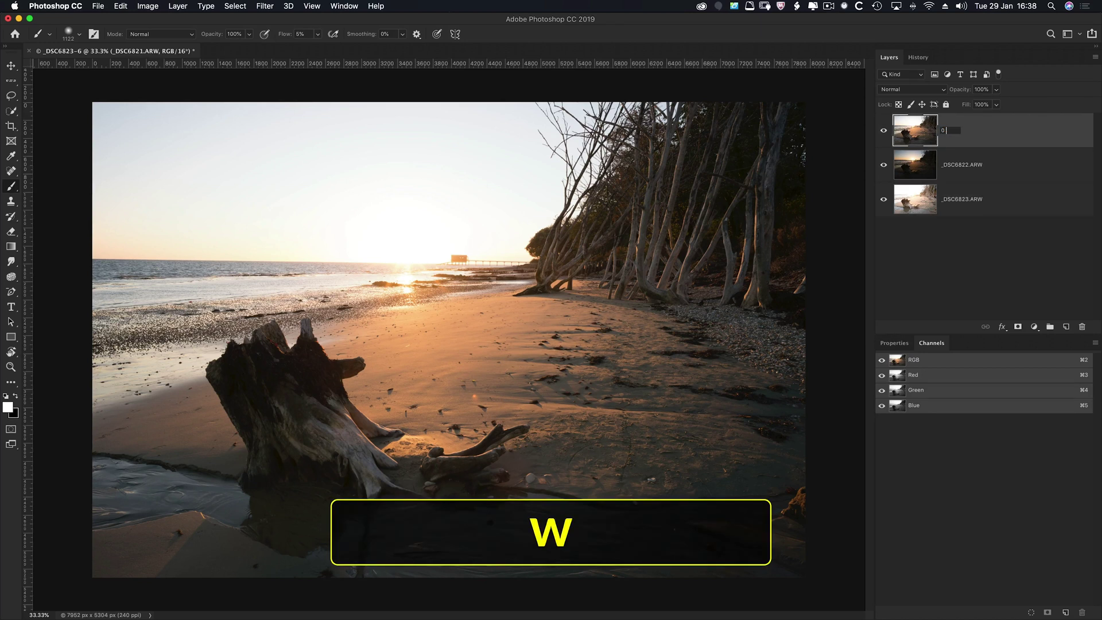
{"action": "double_click", "coordinate": [946, 163]}
{"action": "type", "text": "-2 EV"}
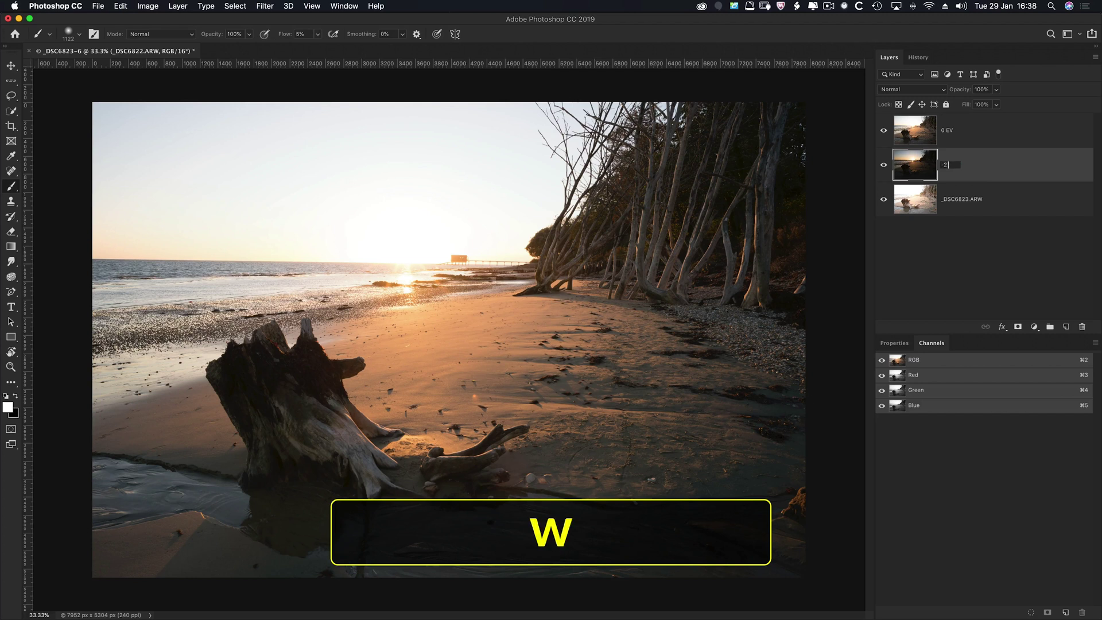
{"action": "double_click", "coordinate": [948, 199]}
{"action": "type", "text": "2 EV"}
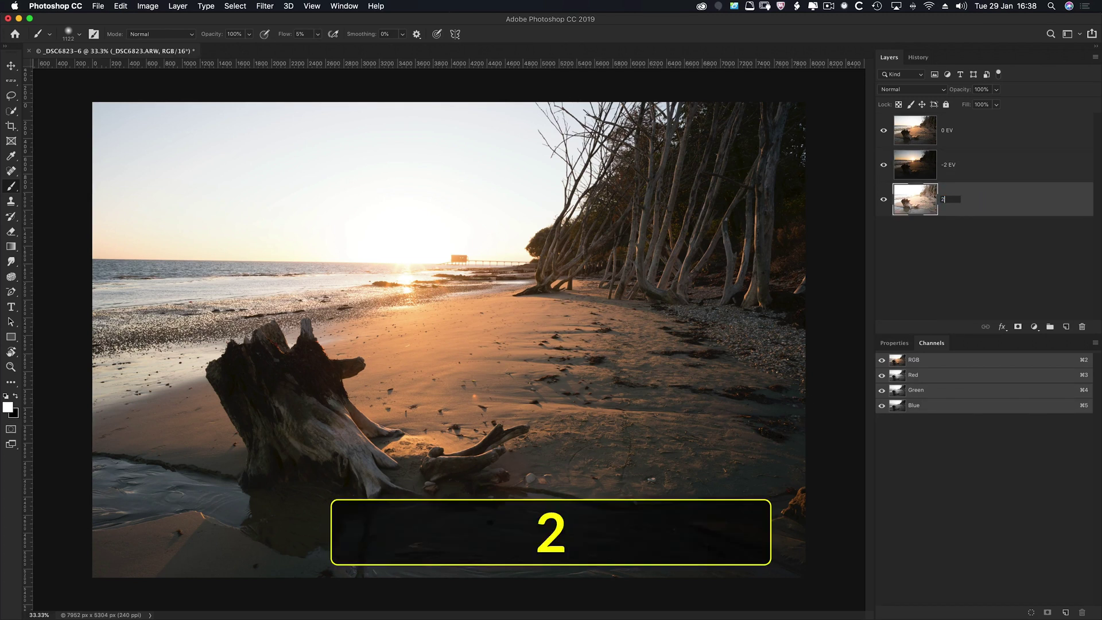
{"action": "left_click", "coordinate": [958, 205]}
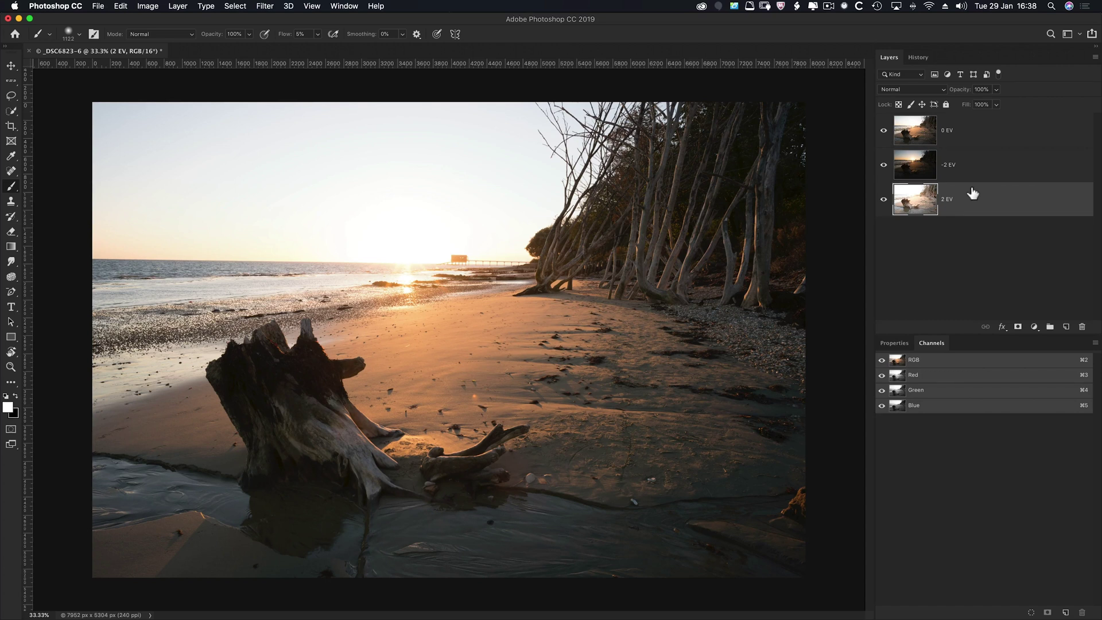
{"action": "left_click", "coordinate": [927, 142], "text": "shift"}
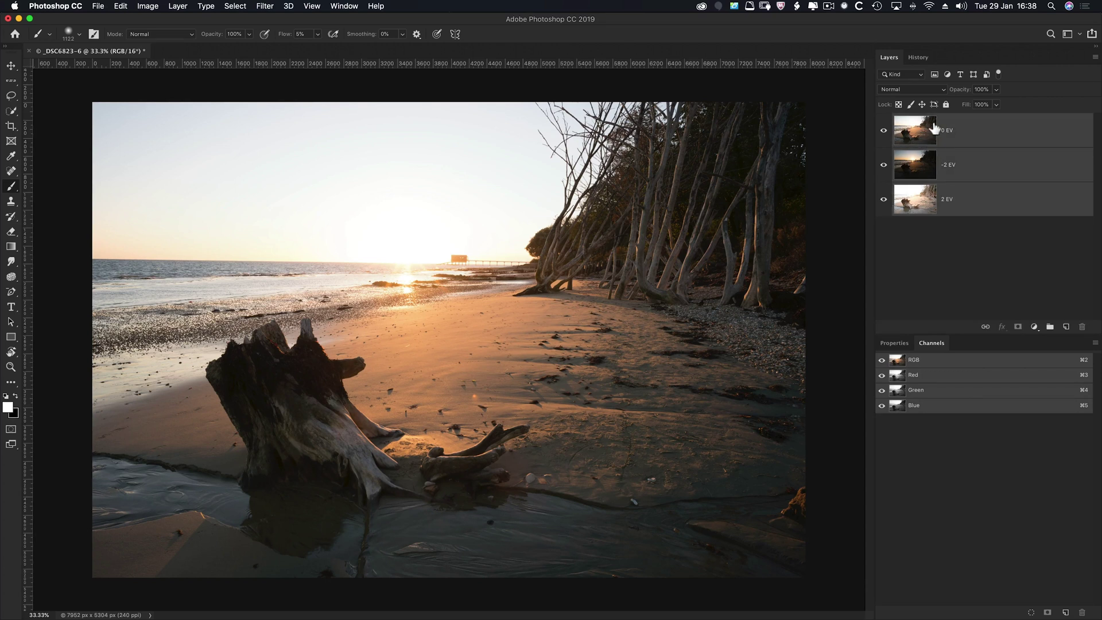
Run Auto-Align Layers with Auto projection on the three selected exposure layers.
{"action": "left_click", "coordinate": [377, 7]}
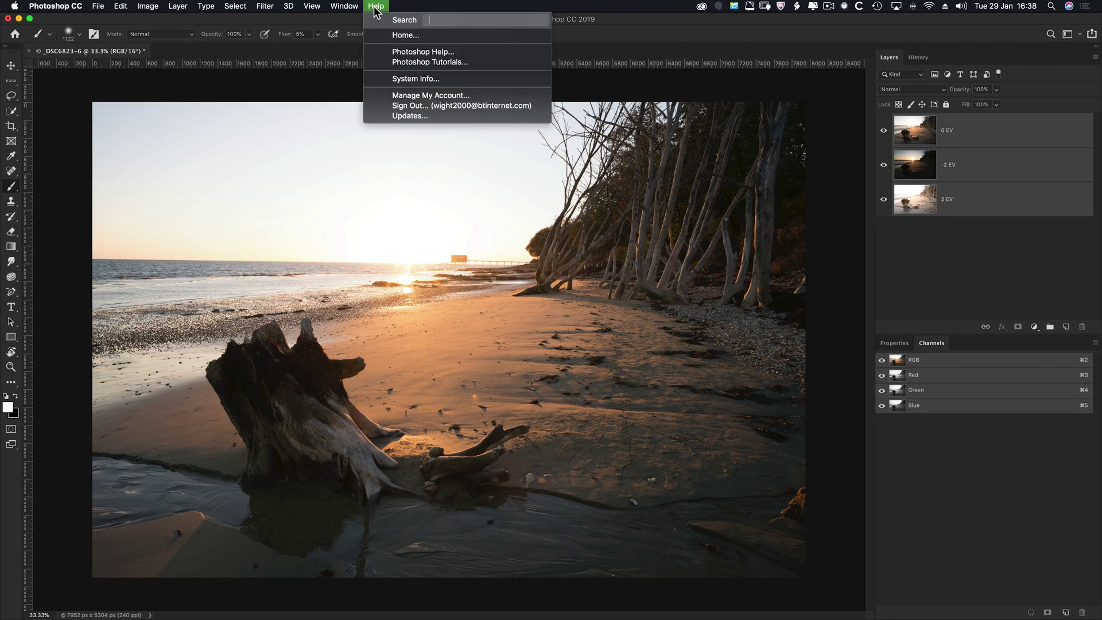
{"action": "type", "text": "align"}
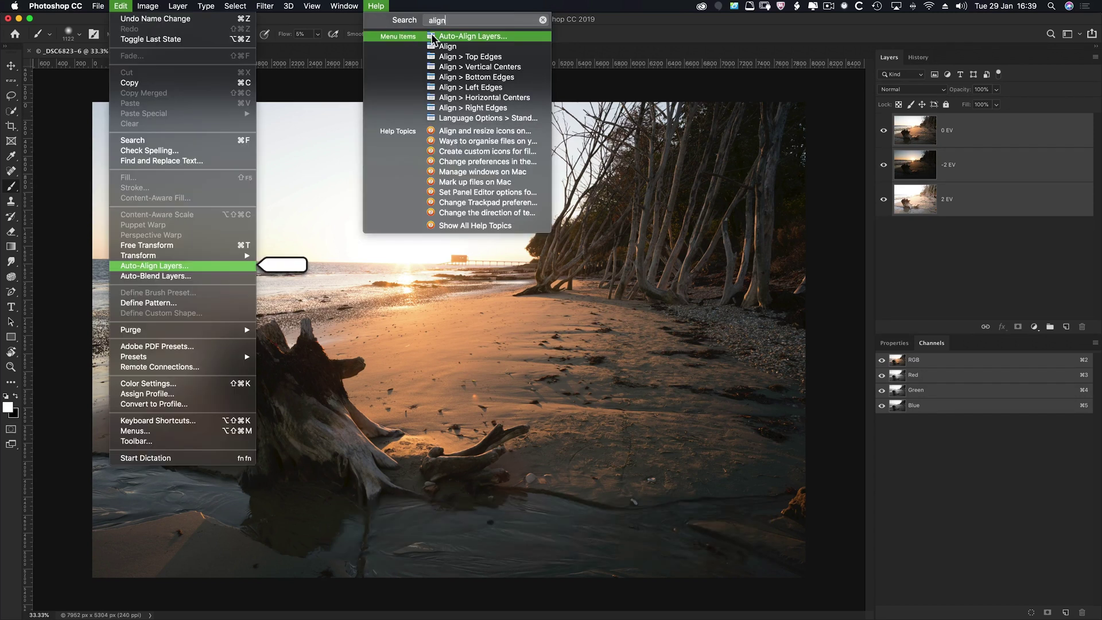
{"action": "left_click", "coordinate": [431, 36]}
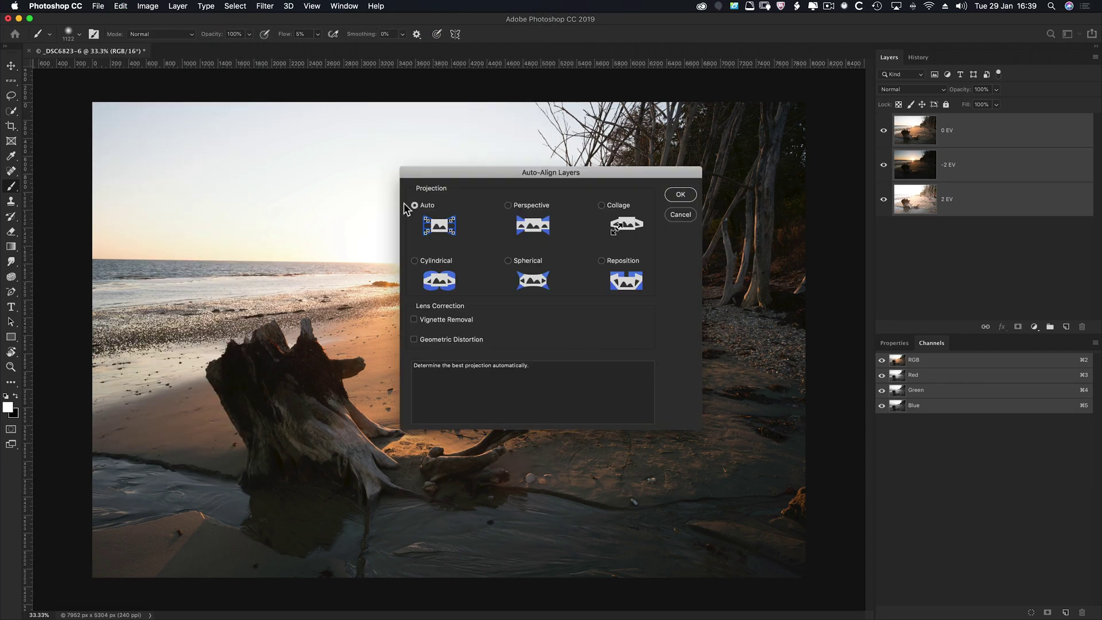
{"action": "left_click", "coordinate": [683, 195]}
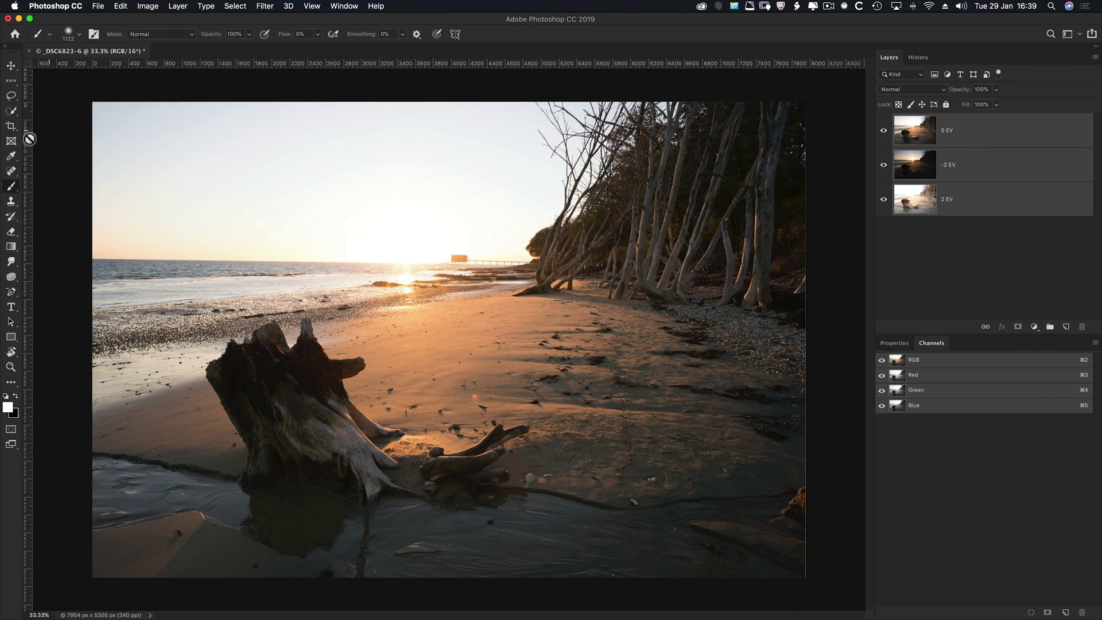
Straighten along the horizon with the Crop tool and commit the crop to 7818 x 5214 px.
{"action": "left_click", "coordinate": [12, 127]}
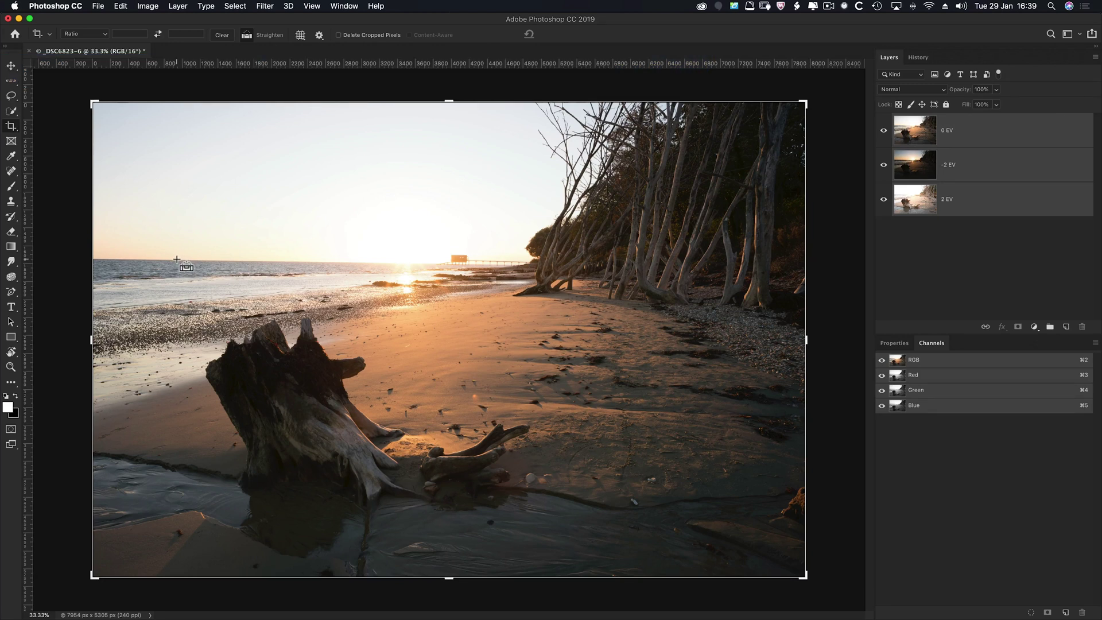
{"action": "left_click_drag", "start_coordinate": [177, 259], "coordinate": [316, 262]}
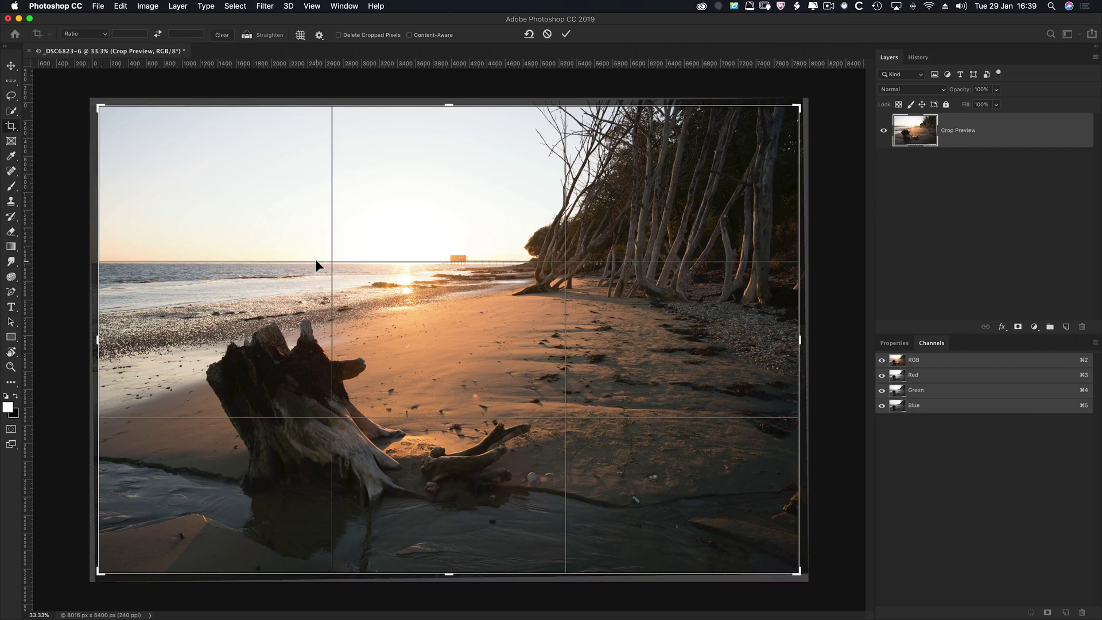
{"action": "left_click", "coordinate": [566, 34]}
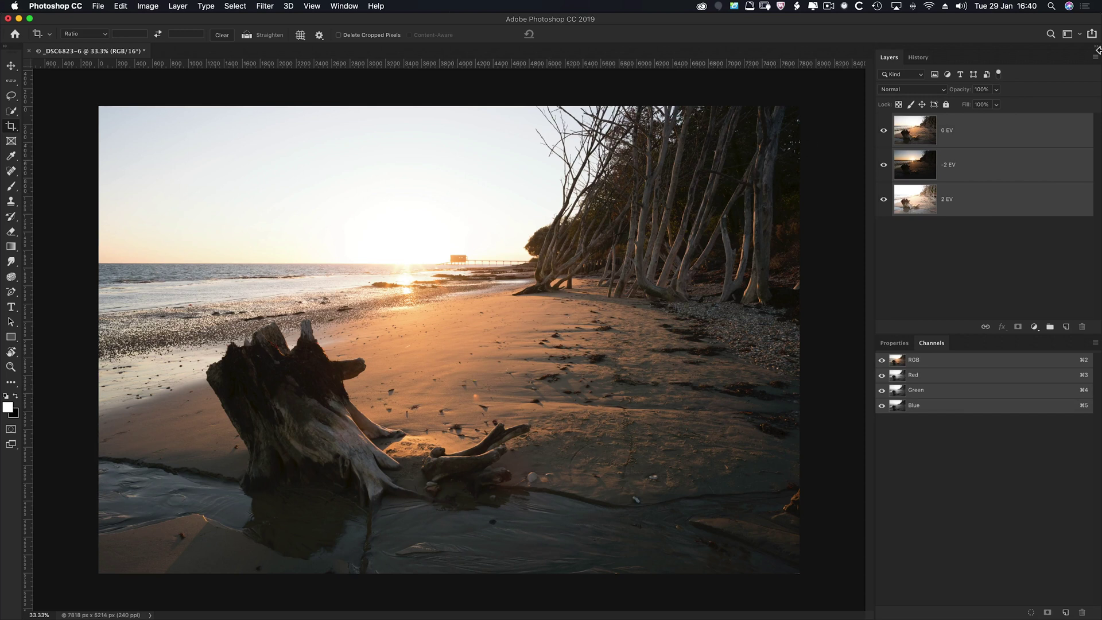
Drag the layers so the stack reads 2 EV, -2 EV, 0 EV from top to bottom.
{"action": "left_click_drag", "start_coordinate": [989, 132], "coordinate": [970, 200]}
{"action": "left_click", "coordinate": [987, 238]}
{"action": "left_click", "coordinate": [974, 140]}
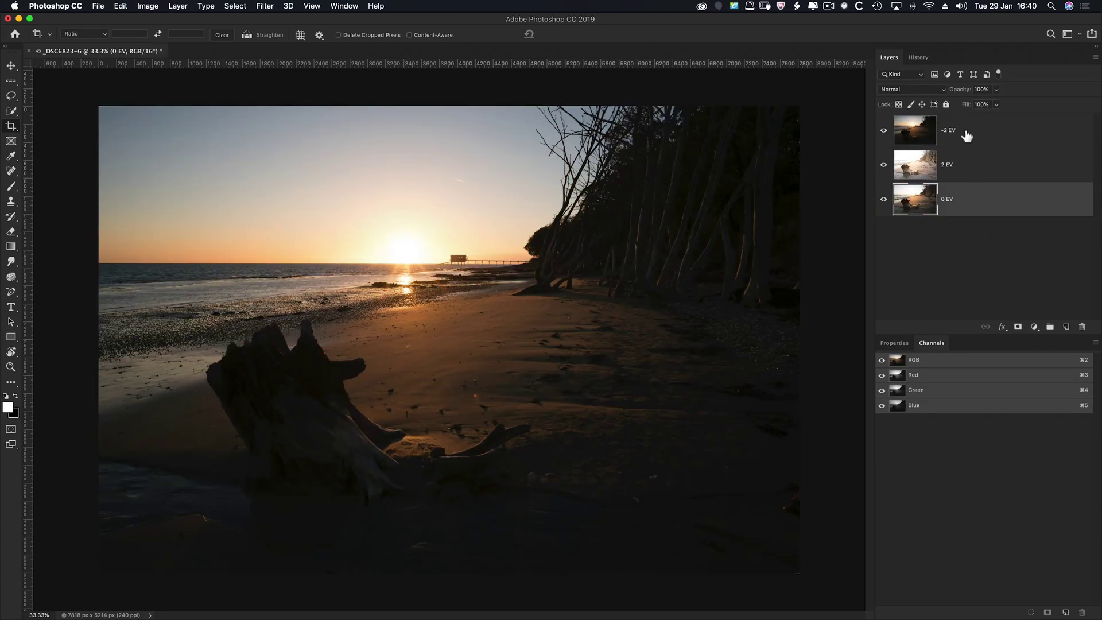
{"action": "left_click_drag", "start_coordinate": [968, 137], "coordinate": [971, 168]}
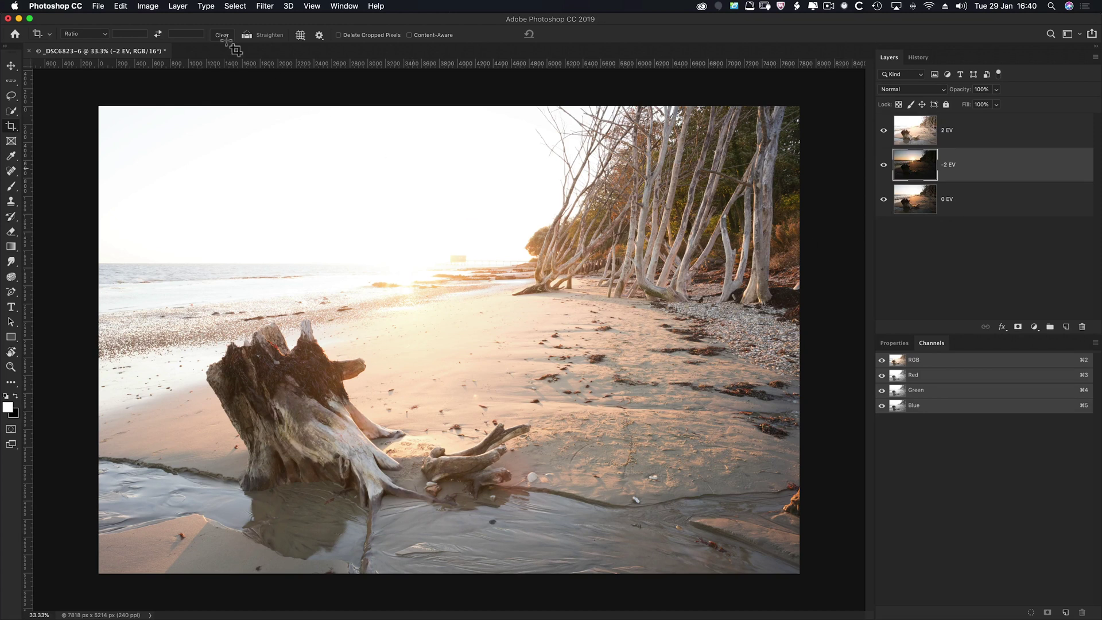
{"action": "left_click", "coordinate": [175, 6]}
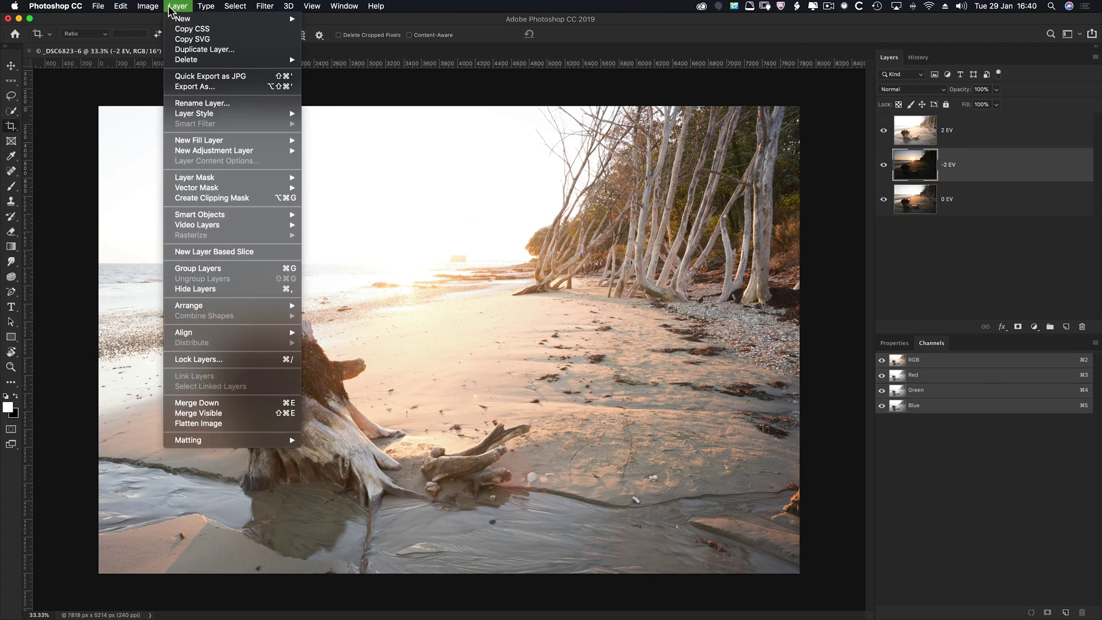
Give the -2 EV layer a black hide-all mask and turn off the 2 EV layer's visibility.
{"action": "mouse_move", "coordinate": [204, 178]}
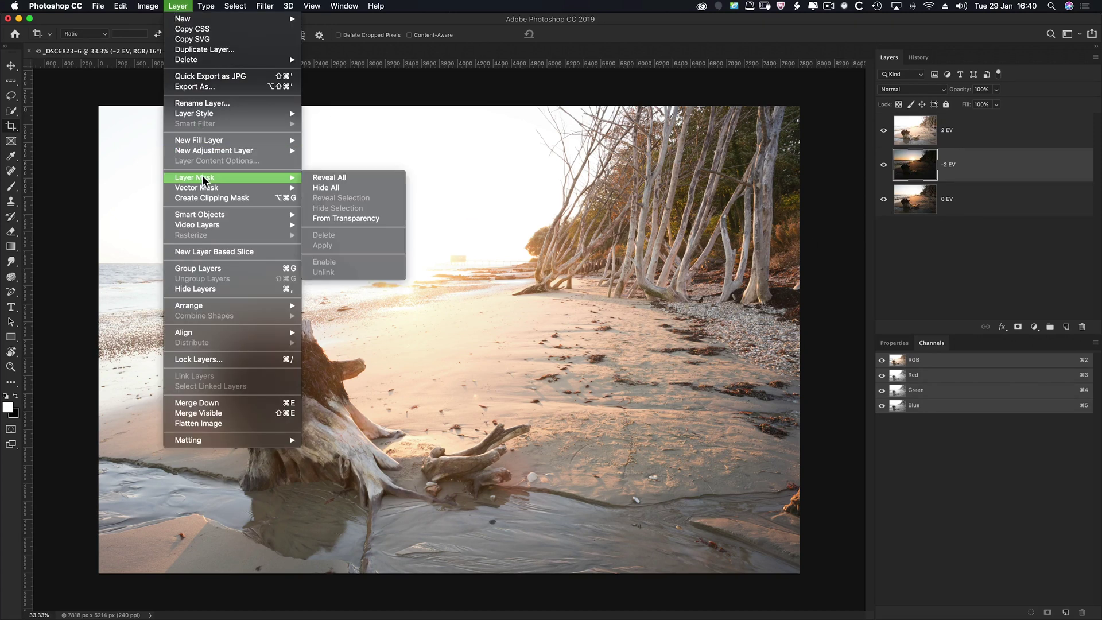
{"action": "left_click", "coordinate": [323, 188]}
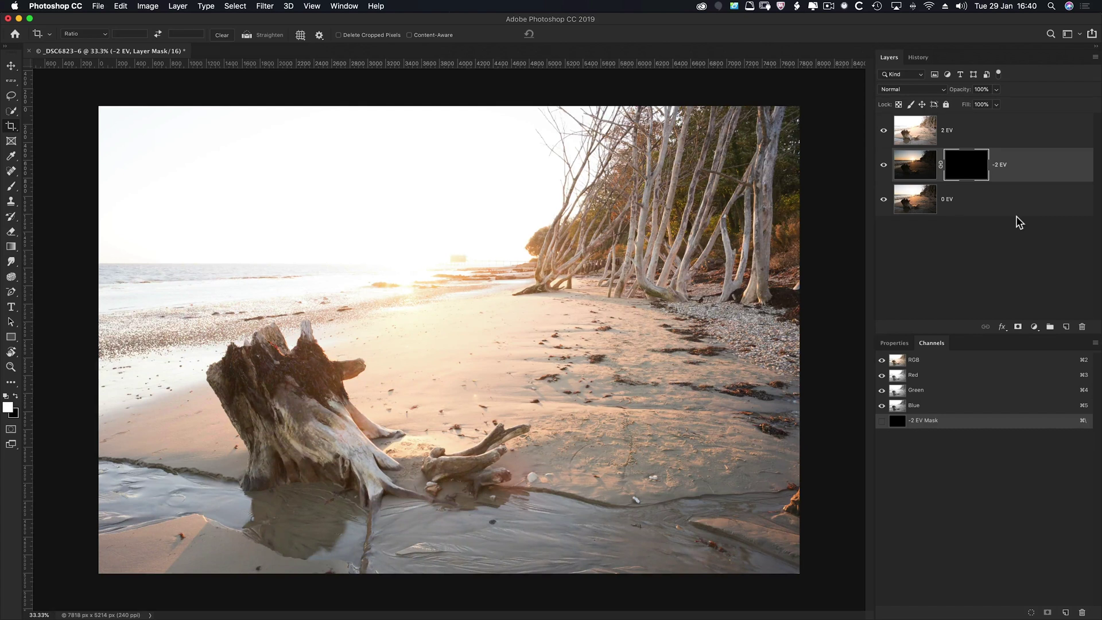
{"action": "key", "text": "super+z"}
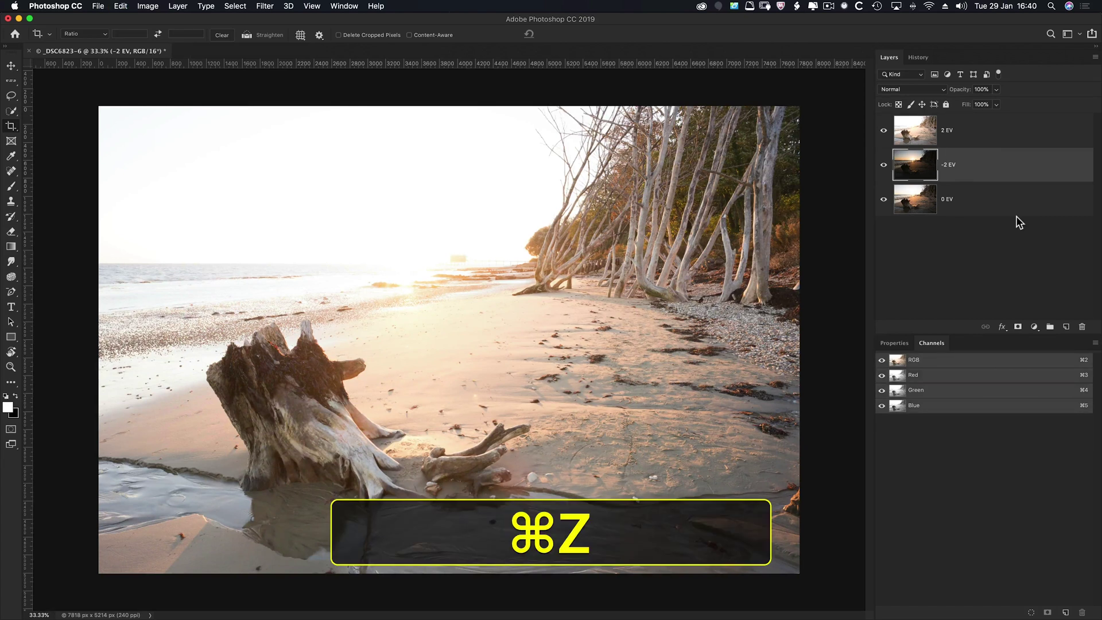
{"action": "left_click", "coordinate": [1018, 328], "text": "alt"}
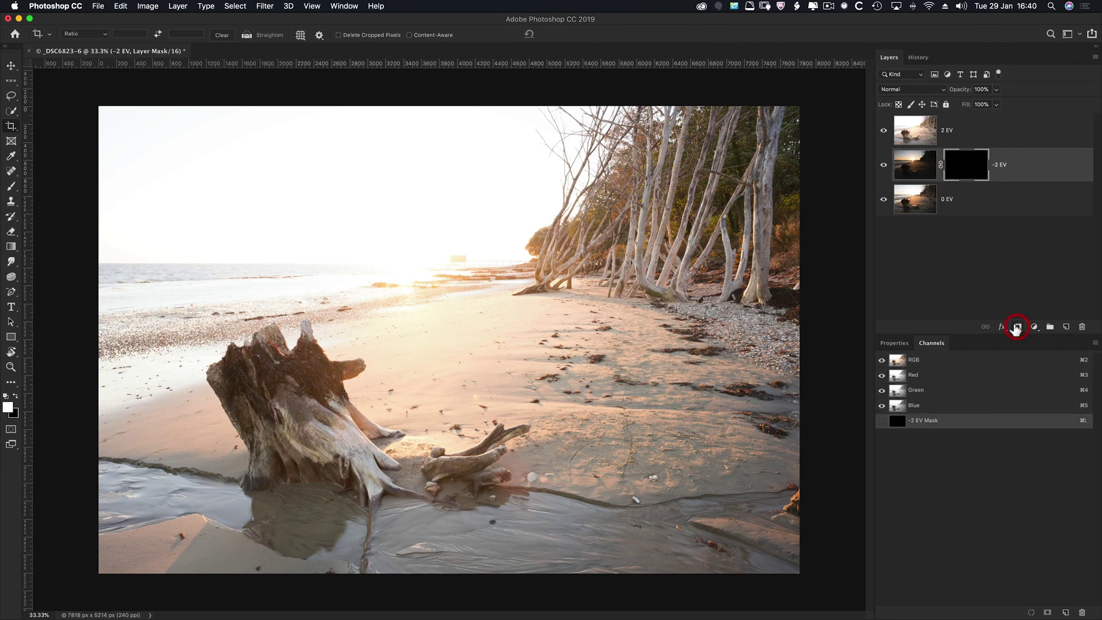
{"action": "left_click", "coordinate": [884, 133]}
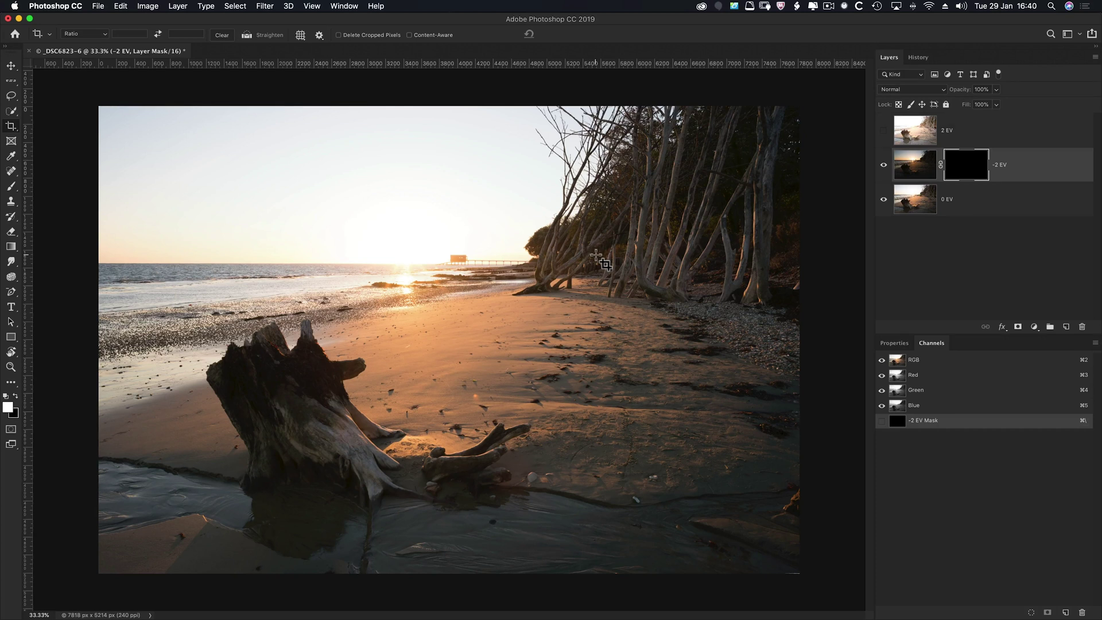
Draw a Black, White gradient down the -2 EV mask from the sky to the driftwood.
{"action": "key", "text": "g"}
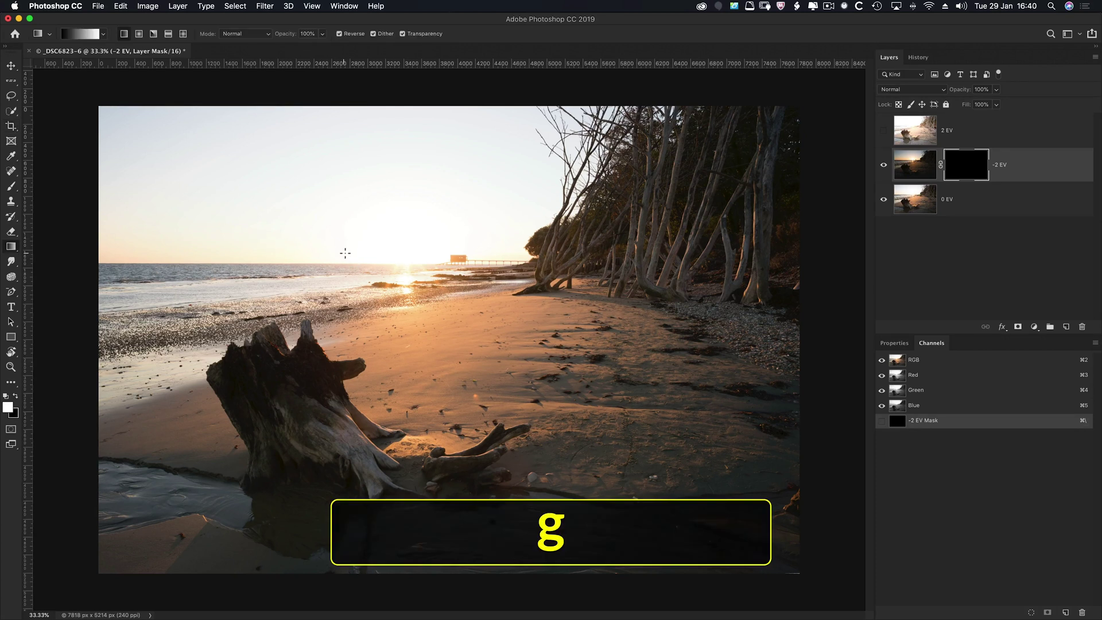
{"action": "left_click", "coordinate": [74, 36]}
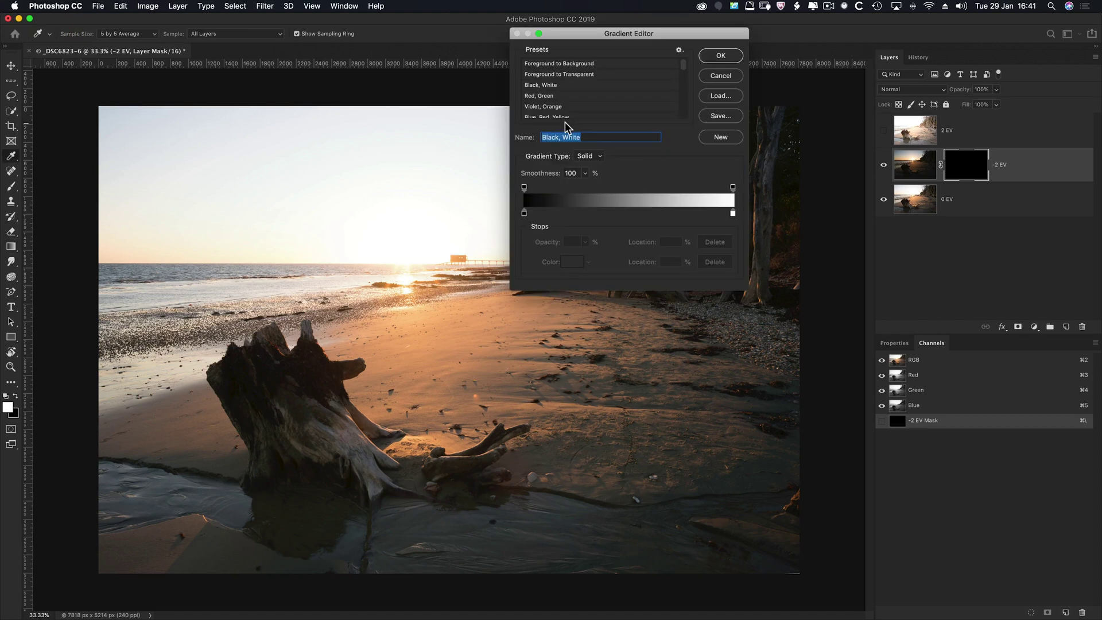
{"action": "left_click", "coordinate": [716, 56]}
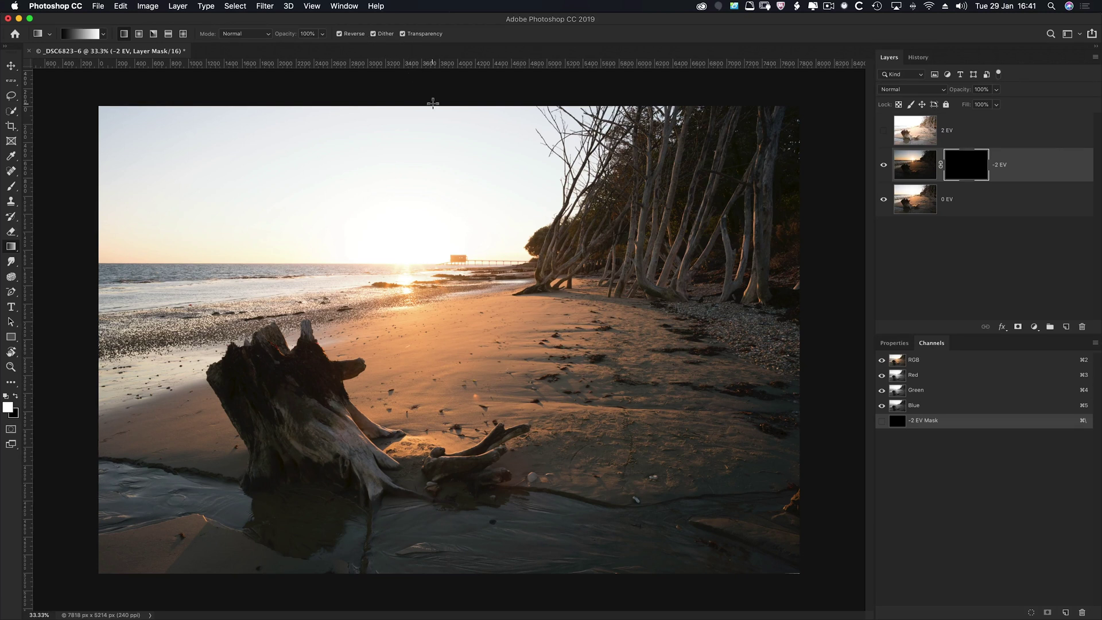
{"action": "left_click_drag", "start_coordinate": [430, 105], "coordinate": [429, 444]}
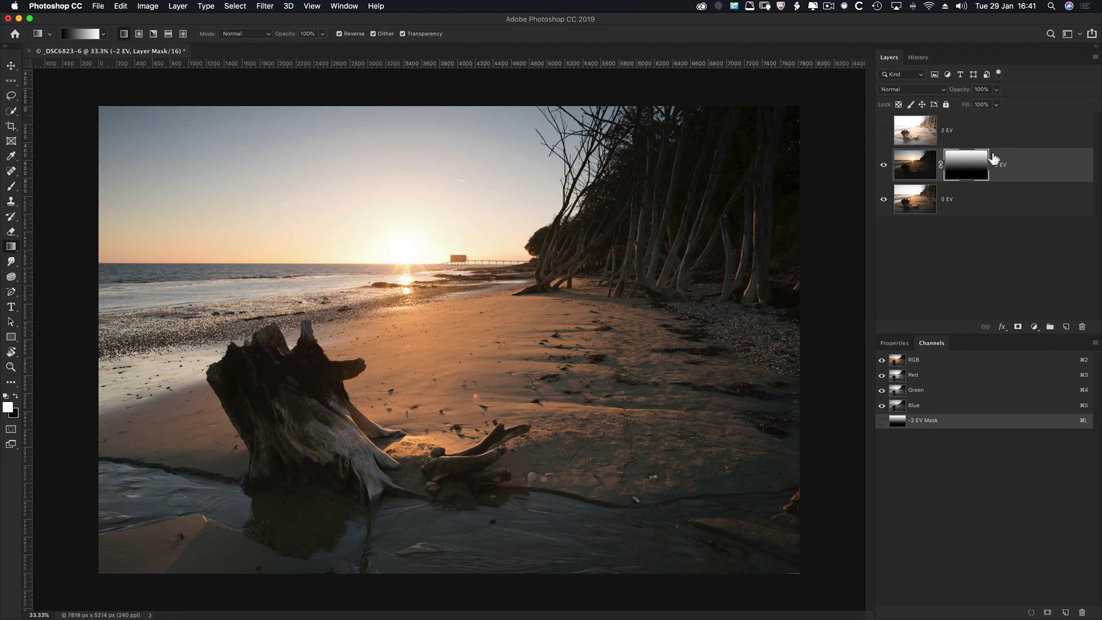
Preview the -2 EV mask alone, then make the 2 EV layer visible and select it.
{"action": "left_click", "coordinate": [969, 166], "text": "alt"}
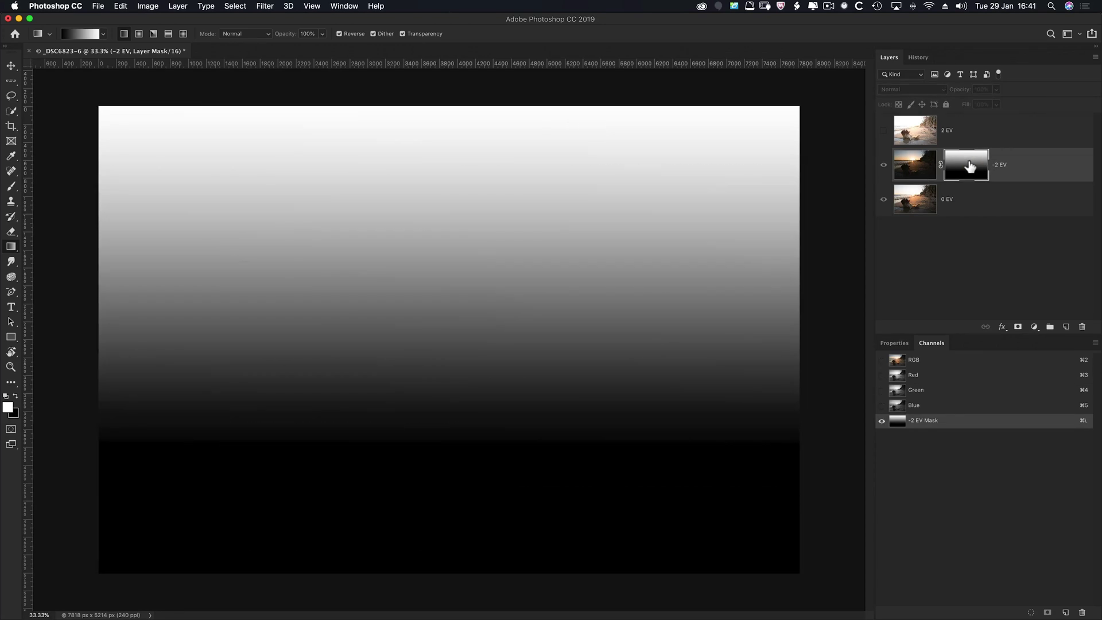
{"action": "left_click", "coordinate": [913, 172]}
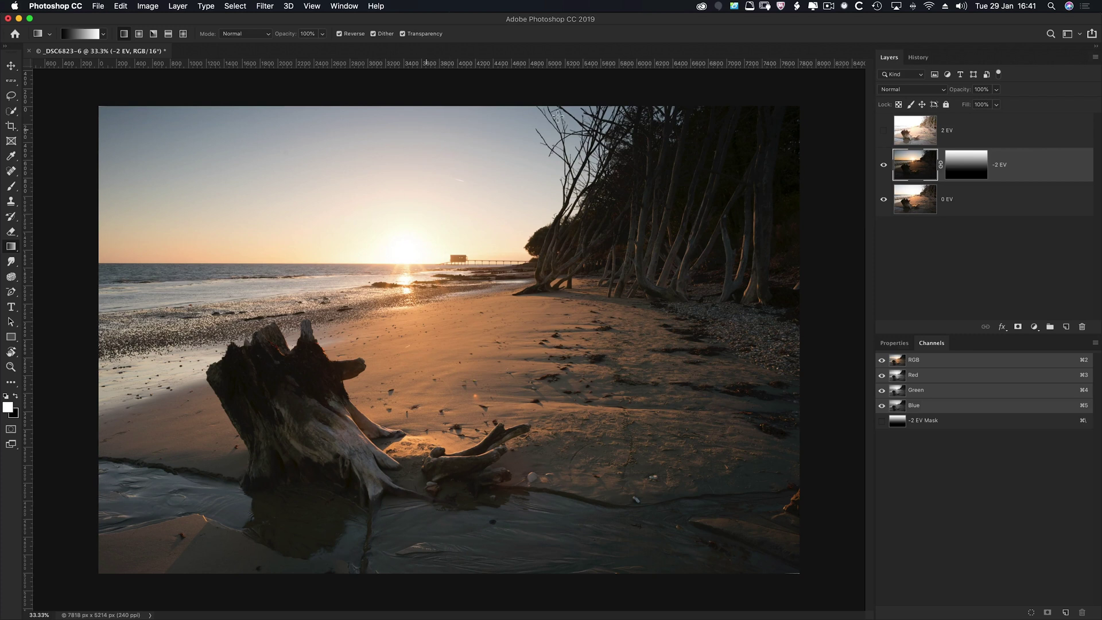
{"action": "left_click", "coordinate": [884, 131]}
{"action": "left_click", "coordinate": [916, 132]}
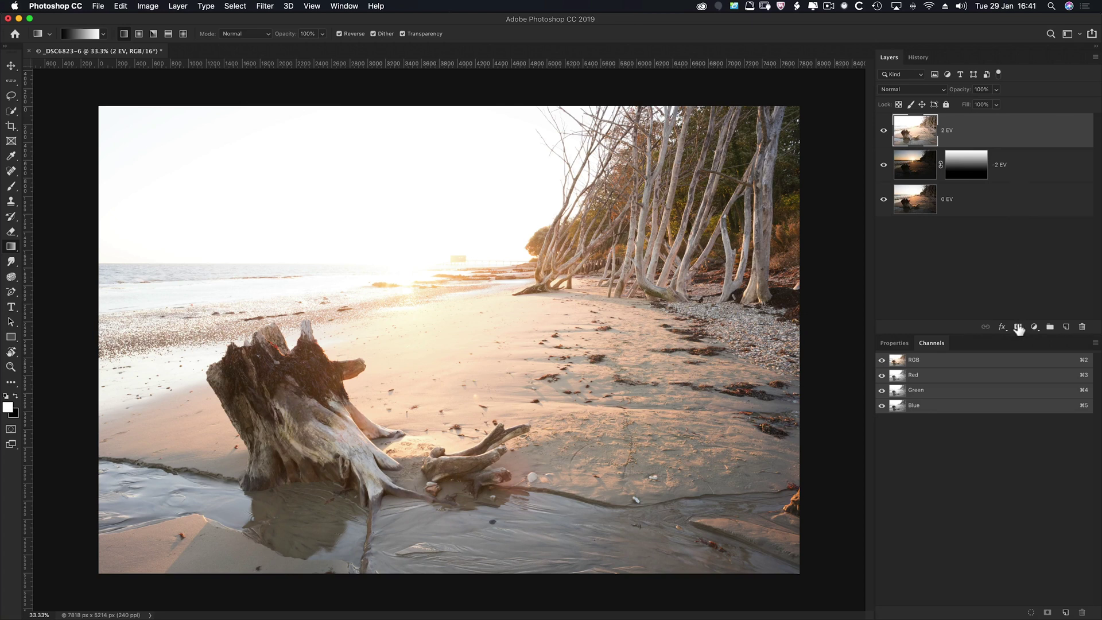
Add a black mask to 2 EV and gradient it in from the bottom edge up to the beach.
{"action": "left_click", "coordinate": [1019, 329], "text": "alt"}
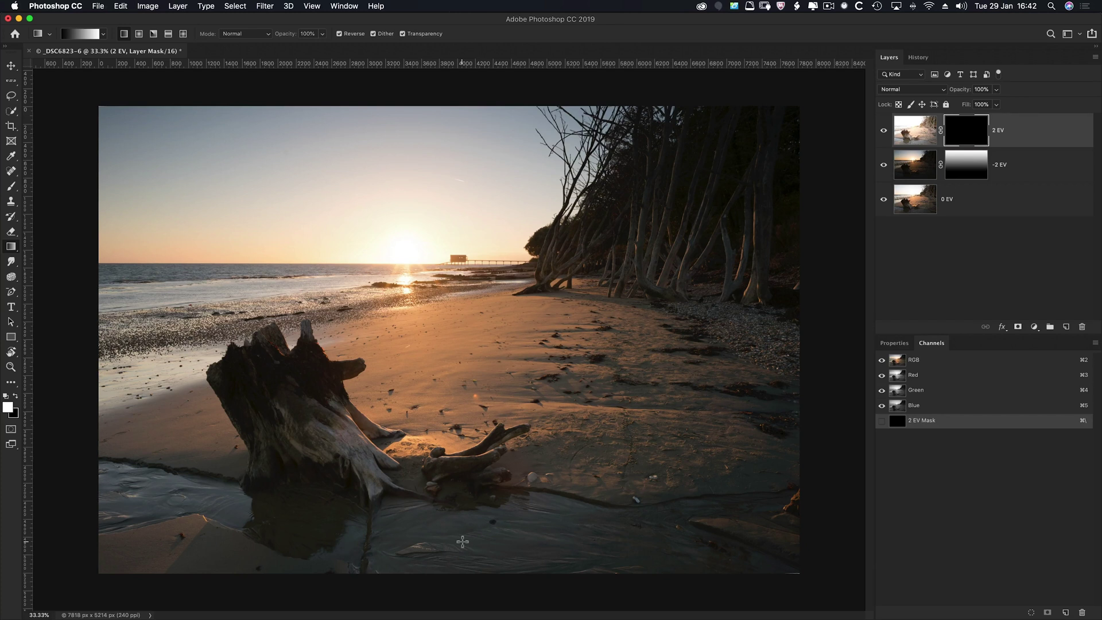
{"action": "left_click_drag", "start_coordinate": [468, 573], "coordinate": [473, 291]}
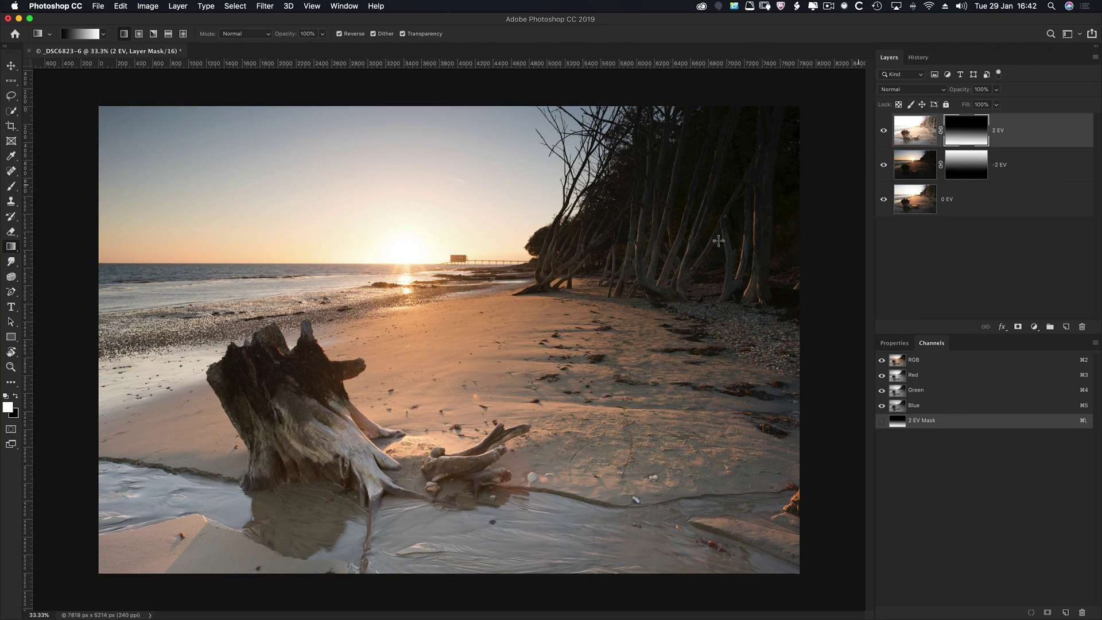
Pick the Brush tool at 0% hardness and enlarge it to about 1044 px.
{"action": "key", "text": "b"}
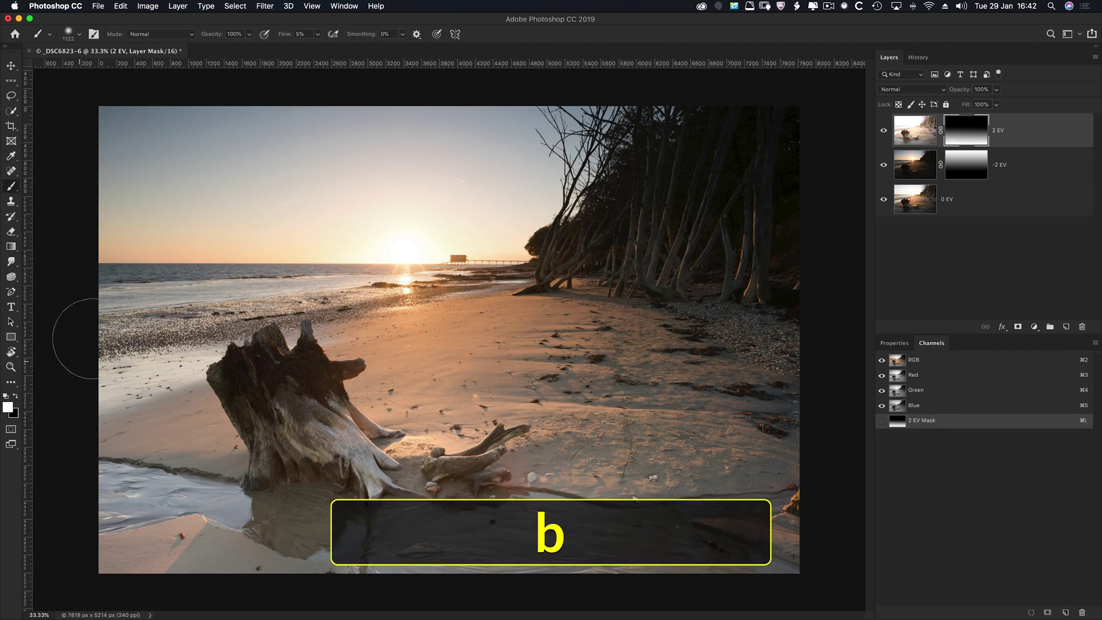
{"action": "right_click", "coordinate": [183, 237]}
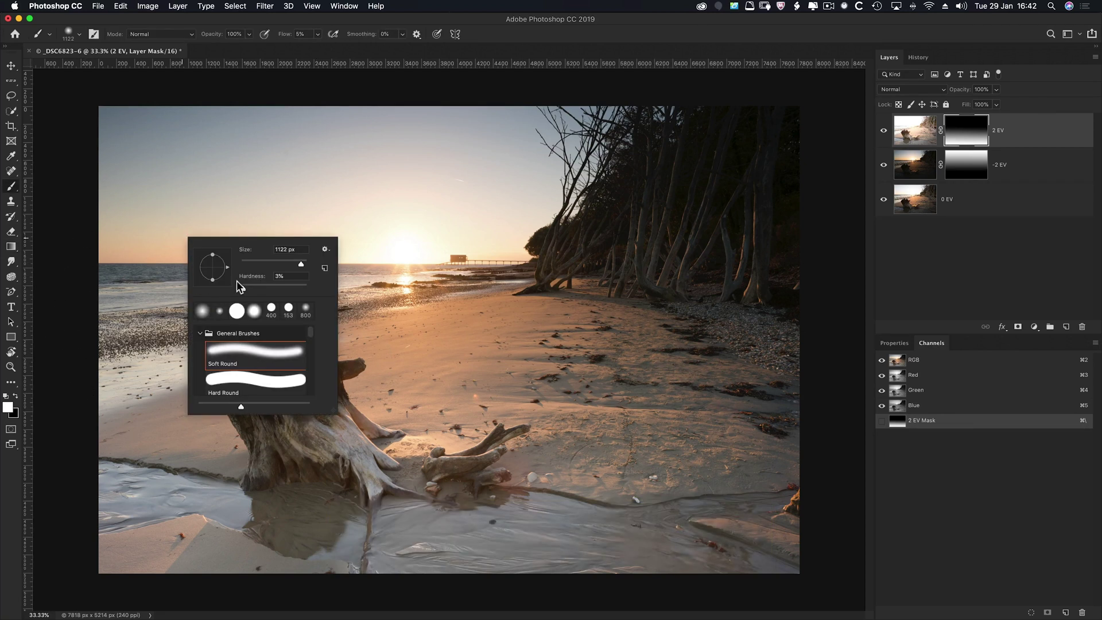
{"action": "left_click_drag", "start_coordinate": [240, 286], "coordinate": [236, 284]}
{"action": "key", "text": "Return"}
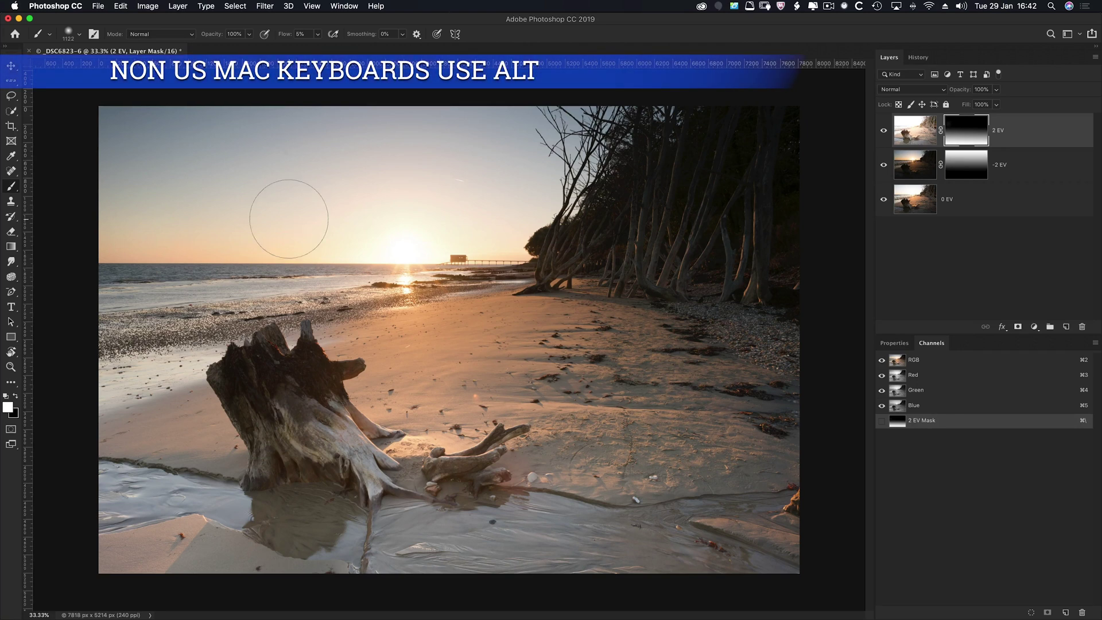
{"action": "scroll", "coordinate": [288, 219], "scroll_direction": "up", "scroll_amount": 10}
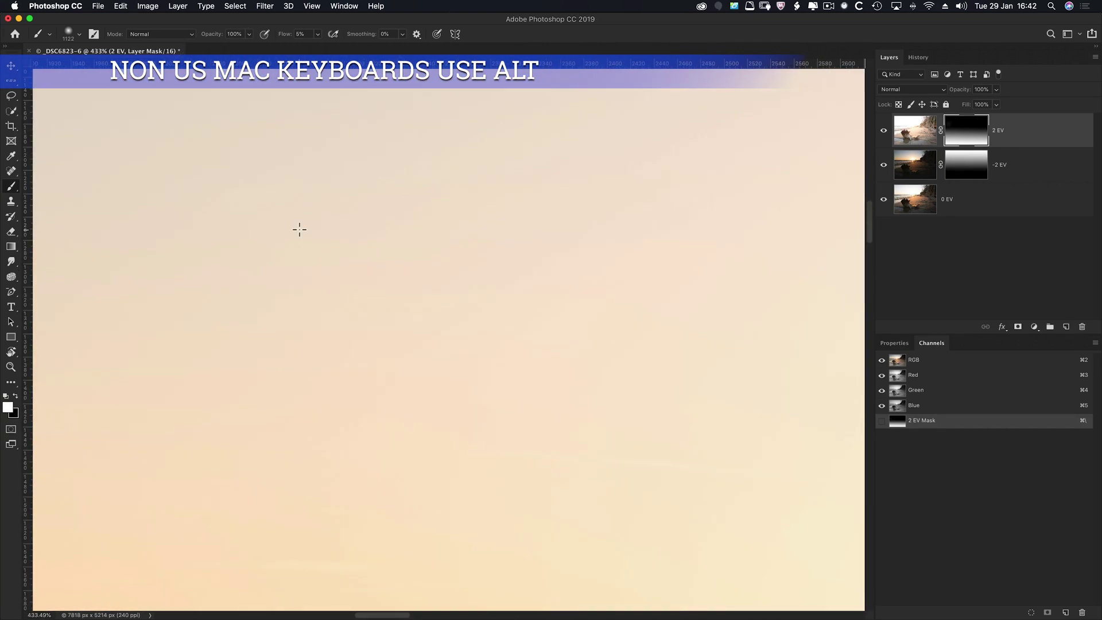
{"action": "key", "text": "super+0"}
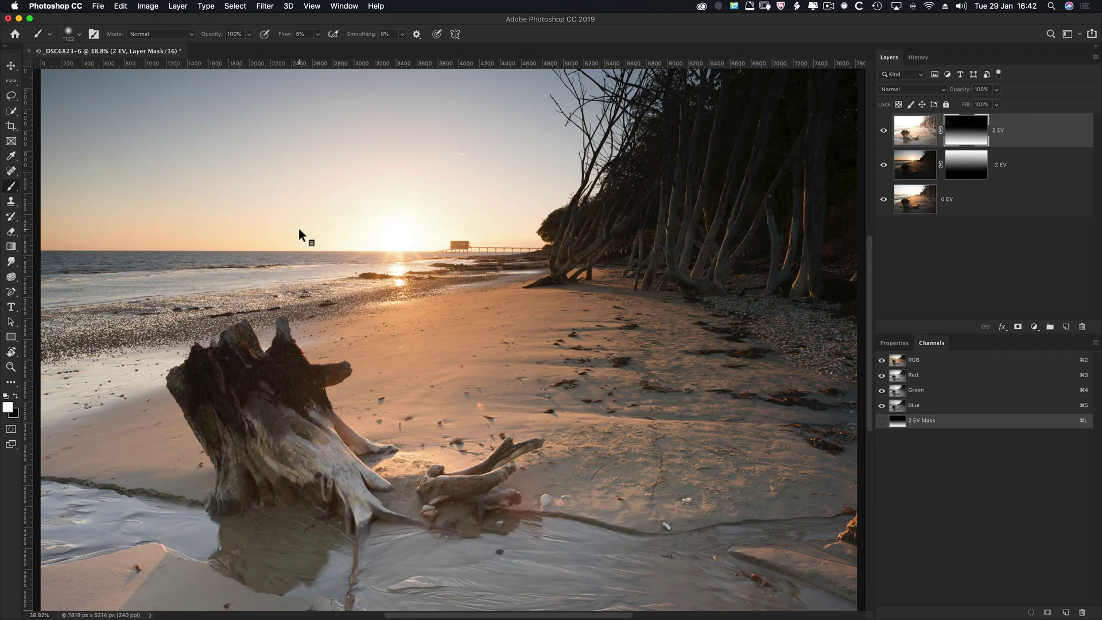
{"action": "mouse_move", "coordinate": [294, 229]}
{"action": "left_mouse_down"}
{"action": "mouse_move", "coordinate": [378, 230]}
{"action": "mouse_move", "coordinate": [293, 240]}
{"action": "mouse_move", "coordinate": [283, 209]}
{"action": "left_mouse_up"}
Confirm the soft round preset, restore default white/black colours and set flow to 100%.
{"action": "scroll", "coordinate": [283, 209], "scroll_direction": "down", "scroll_amount": 3}
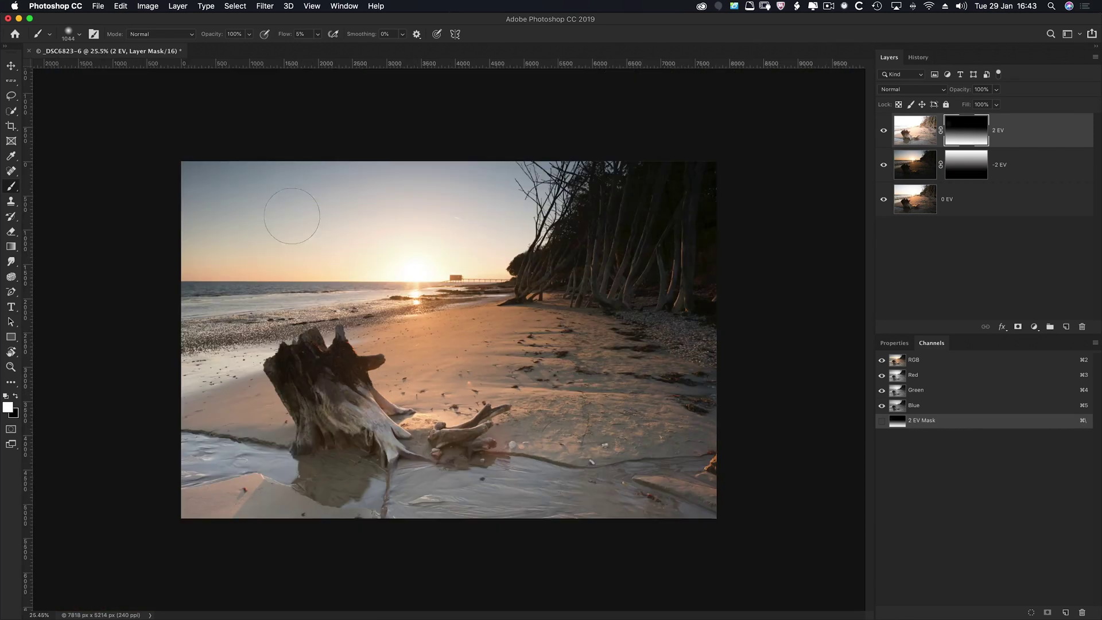
{"action": "key", "text": "super+0"}
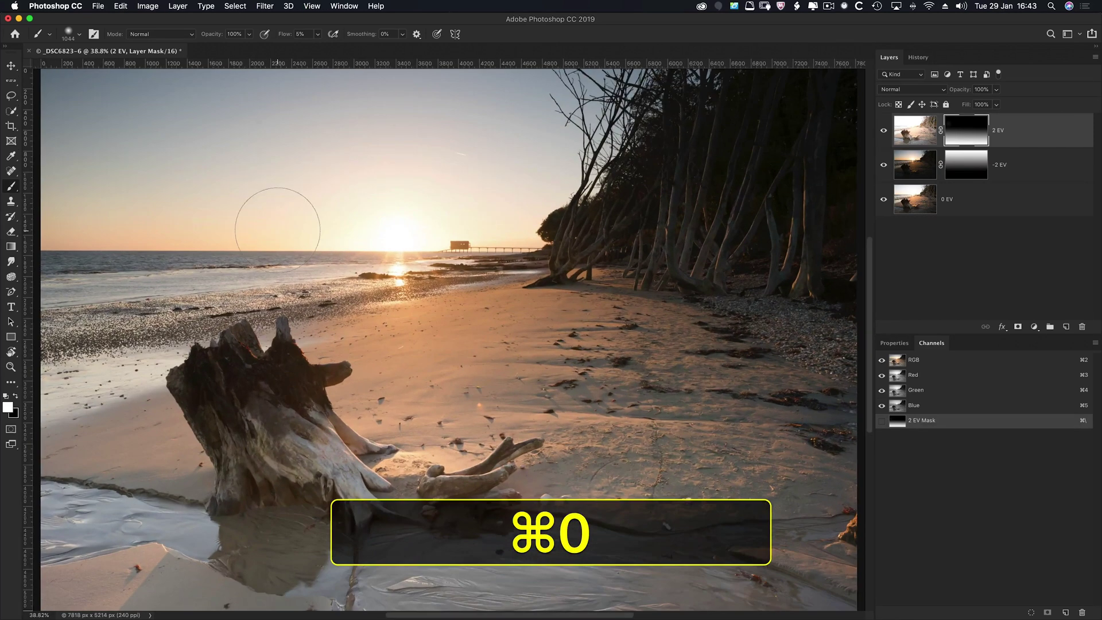
{"action": "right_click", "coordinate": [280, 230]}
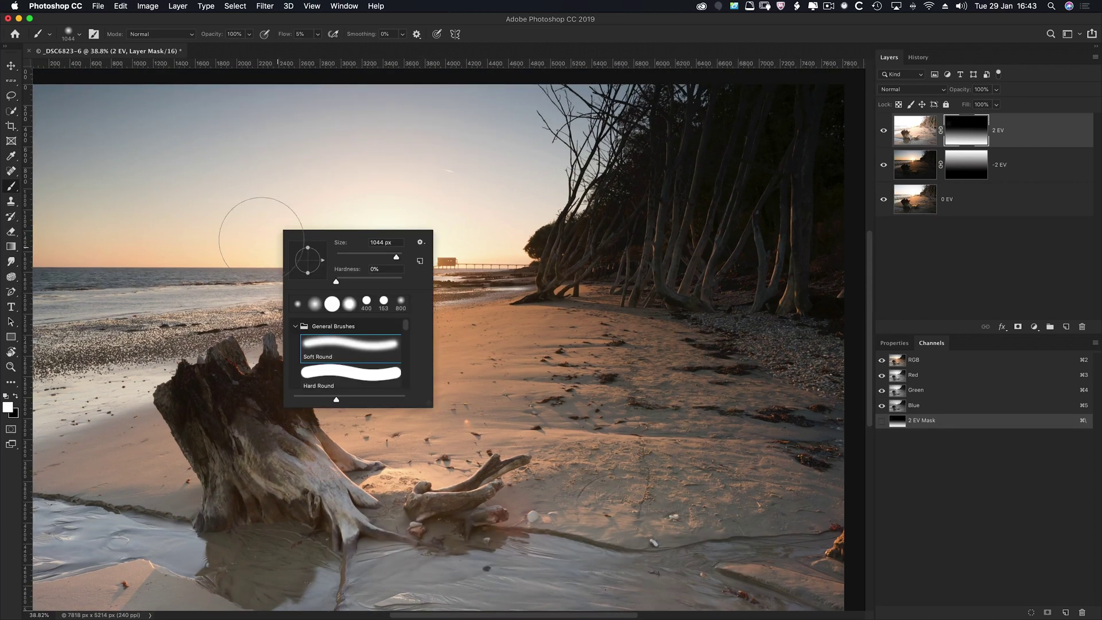
{"action": "key", "text": "Escape"}
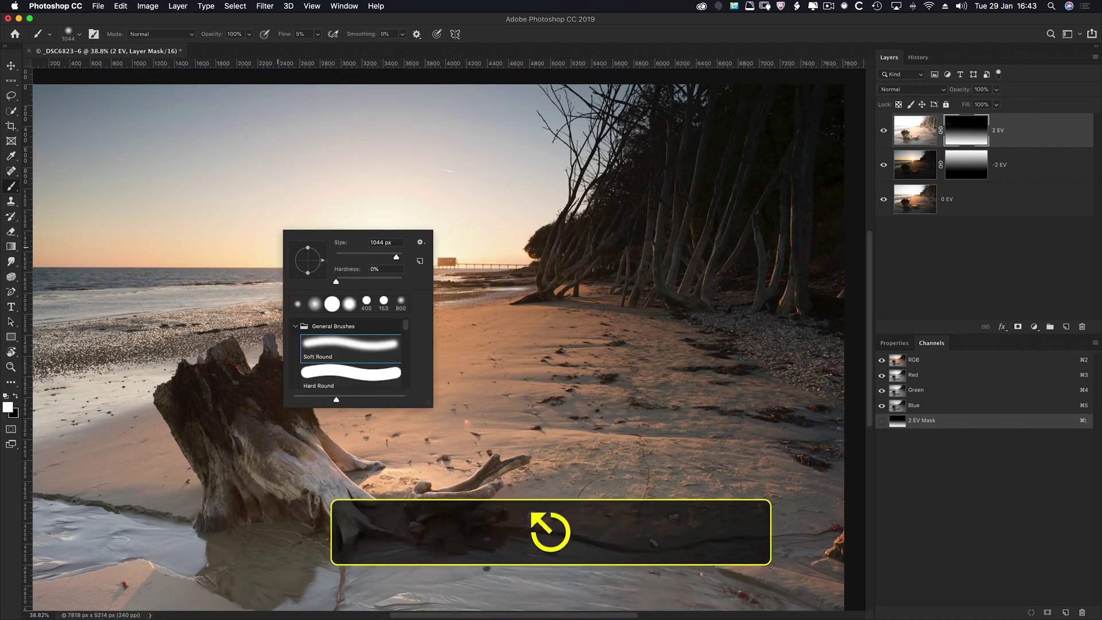
{"action": "key", "text": "w"}
{"action": "key", "text": "super+0"}
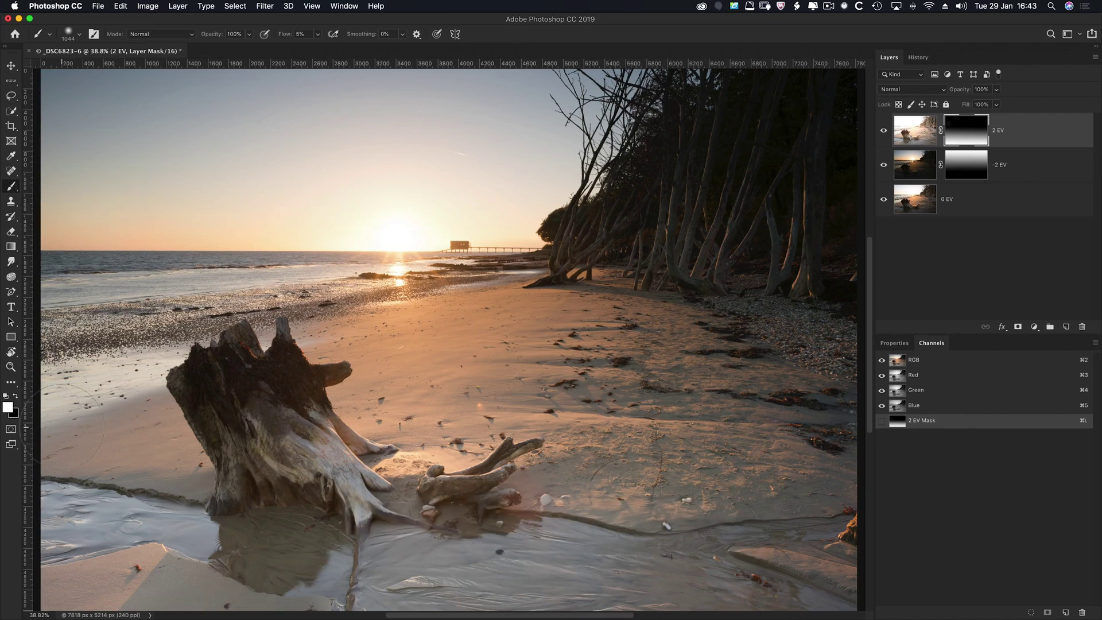
{"action": "key", "text": "d"}
{"action": "key", "text": "shift+0"}
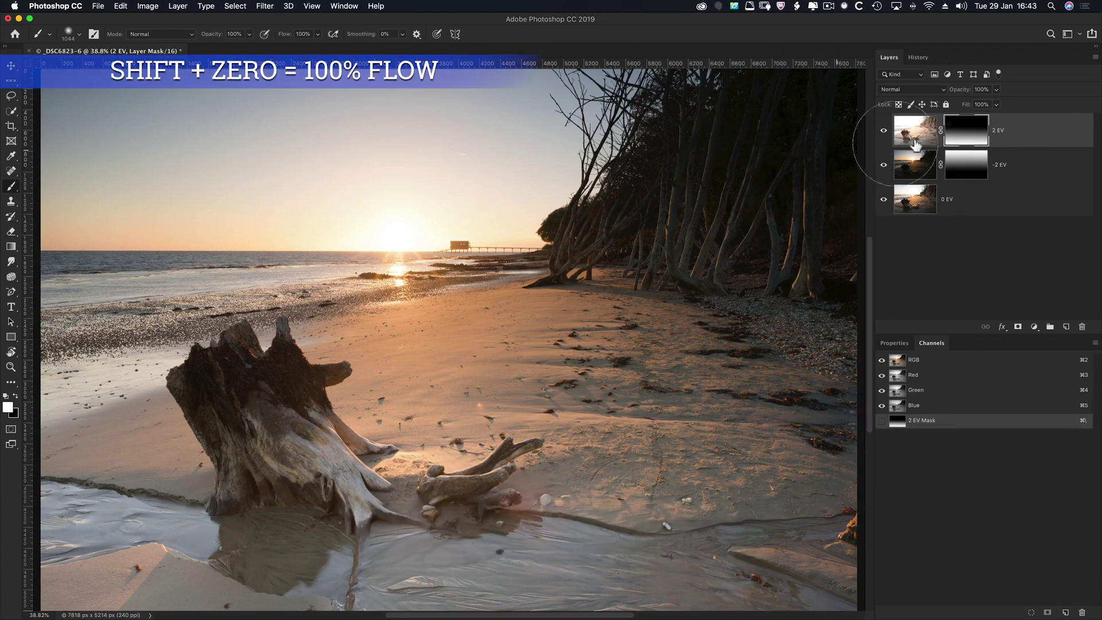
Brush white at 5% flow over the right-hand trees on the 2 EV mask, then preview the mask.
{"action": "mouse_move", "coordinate": [690, 172]}
{"action": "left_mouse_down"}
{"action": "mouse_move", "coordinate": [652, 221]}
{"action": "mouse_move", "coordinate": [687, 140]}
{"action": "mouse_move", "coordinate": [737, 199]}
{"action": "mouse_move", "coordinate": [661, 241]}
{"action": "mouse_move", "coordinate": [655, 270]}
{"action": "left_mouse_up"}
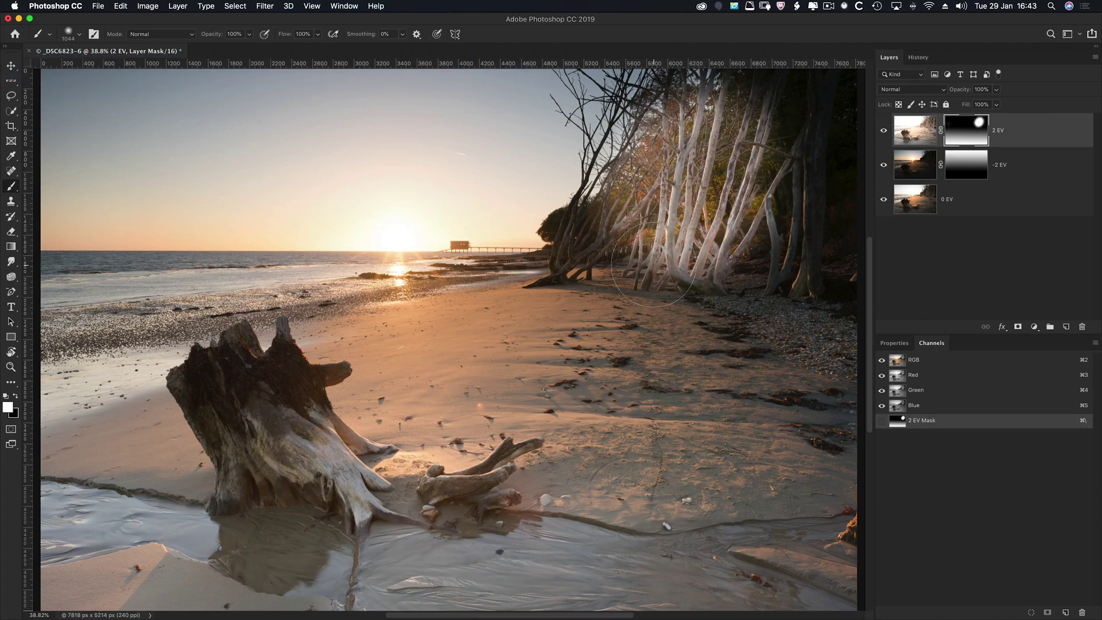
{"action": "key", "text": "super+z"}
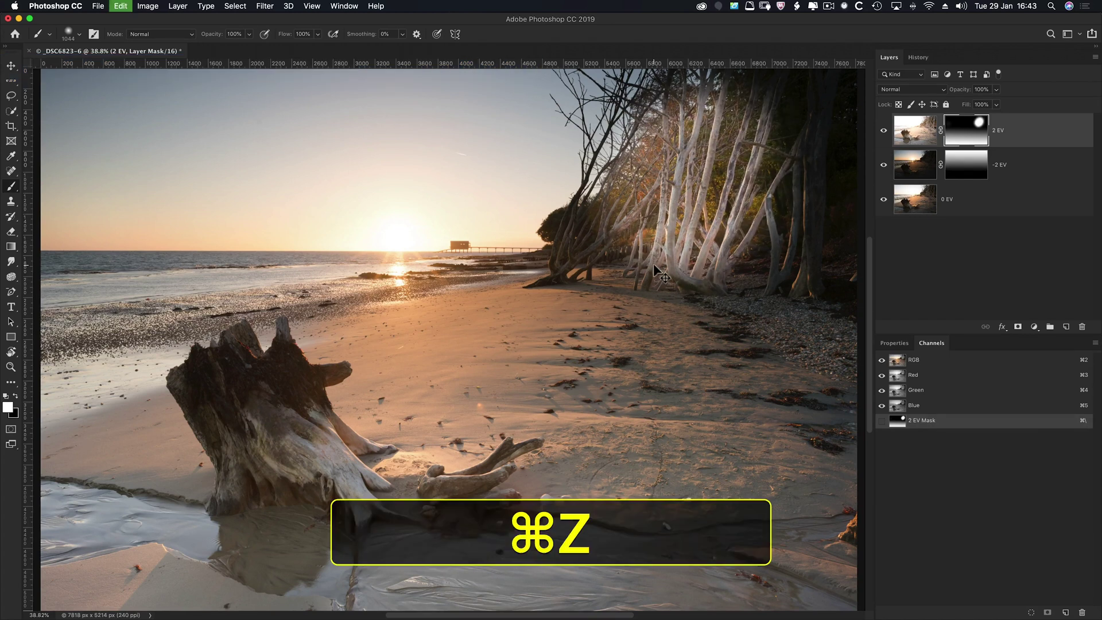
{"action": "key", "text": "shift+0"}
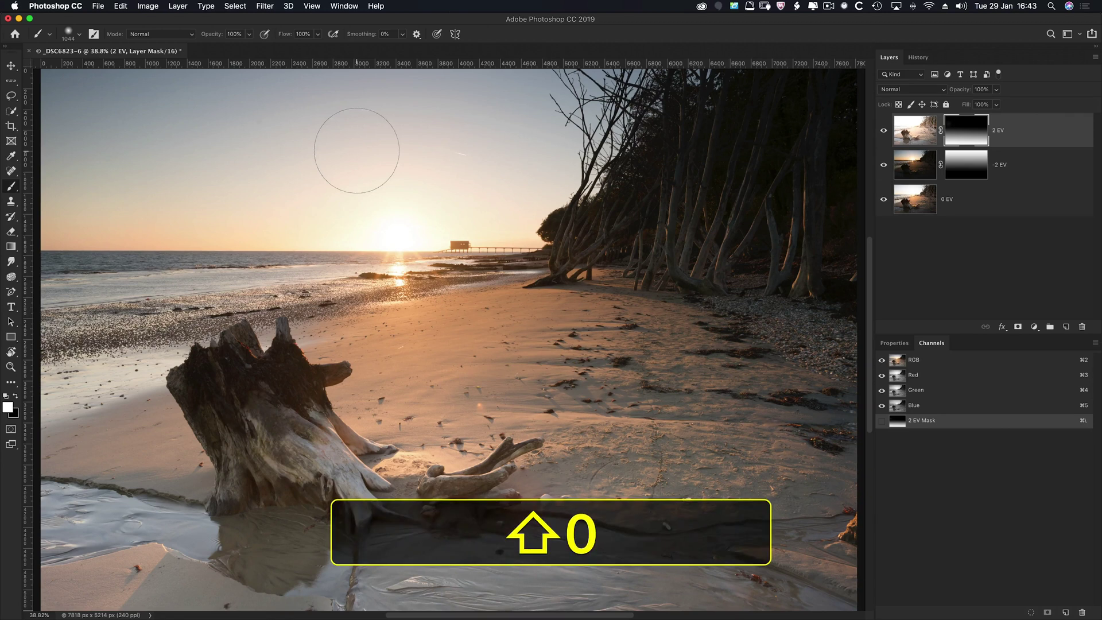
{"action": "key", "text": "shift+5"}
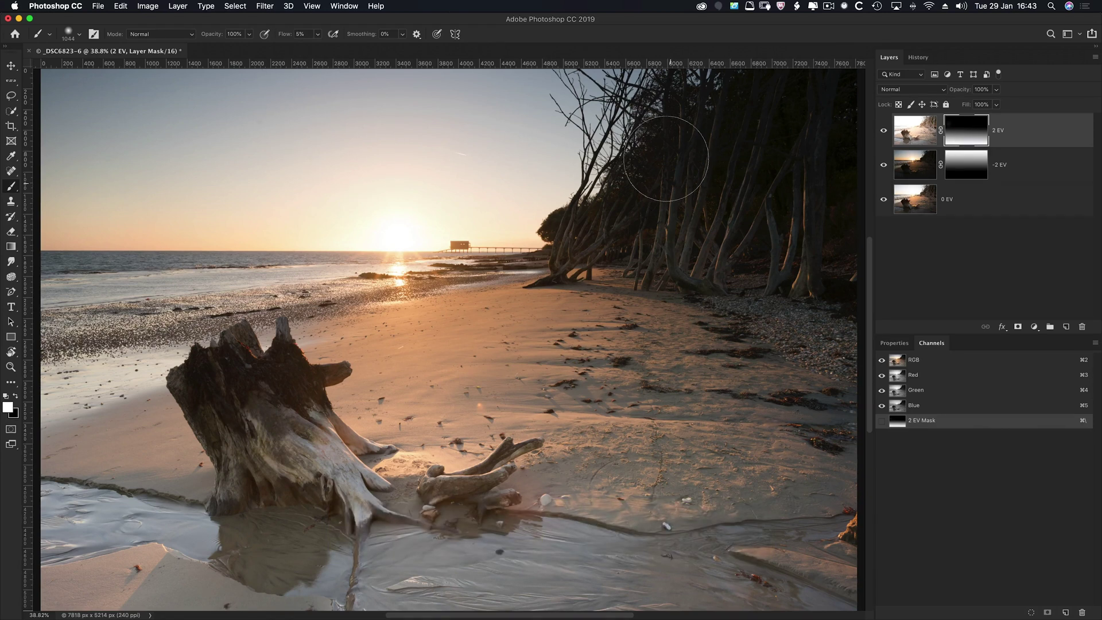
{"action": "mouse_move", "coordinate": [665, 147]}
{"action": "left_mouse_down"}
{"action": "mouse_move", "coordinate": [631, 219]}
{"action": "mouse_move", "coordinate": [706, 128]}
{"action": "mouse_move", "coordinate": [775, 149]}
{"action": "mouse_move", "coordinate": [740, 218]}
{"action": "mouse_move", "coordinate": [709, 240]}
{"action": "mouse_move", "coordinate": [653, 215]}
{"action": "mouse_move", "coordinate": [665, 126]}
{"action": "mouse_move", "coordinate": [643, 109]}
{"action": "mouse_move", "coordinate": [809, 308]}
{"action": "mouse_move", "coordinate": [809, 293]}
{"action": "mouse_move", "coordinate": [787, 326]}
{"action": "mouse_move", "coordinate": [813, 153]}
{"action": "mouse_move", "coordinate": [860, 229]}
{"action": "left_mouse_up"}
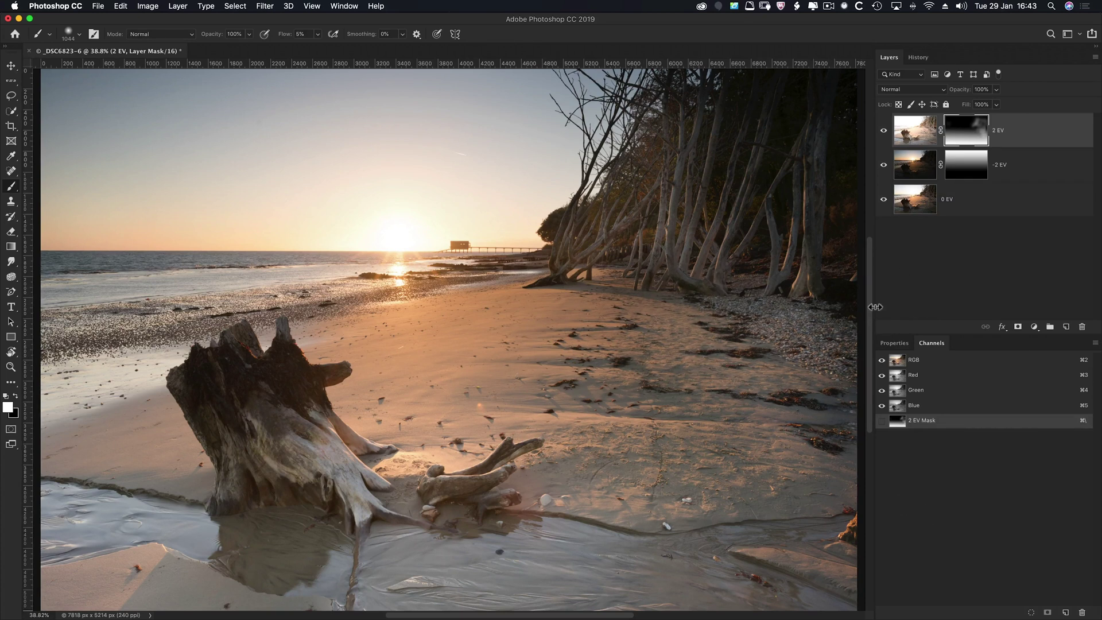
{"action": "left_click", "coordinate": [964, 137], "text": "alt"}
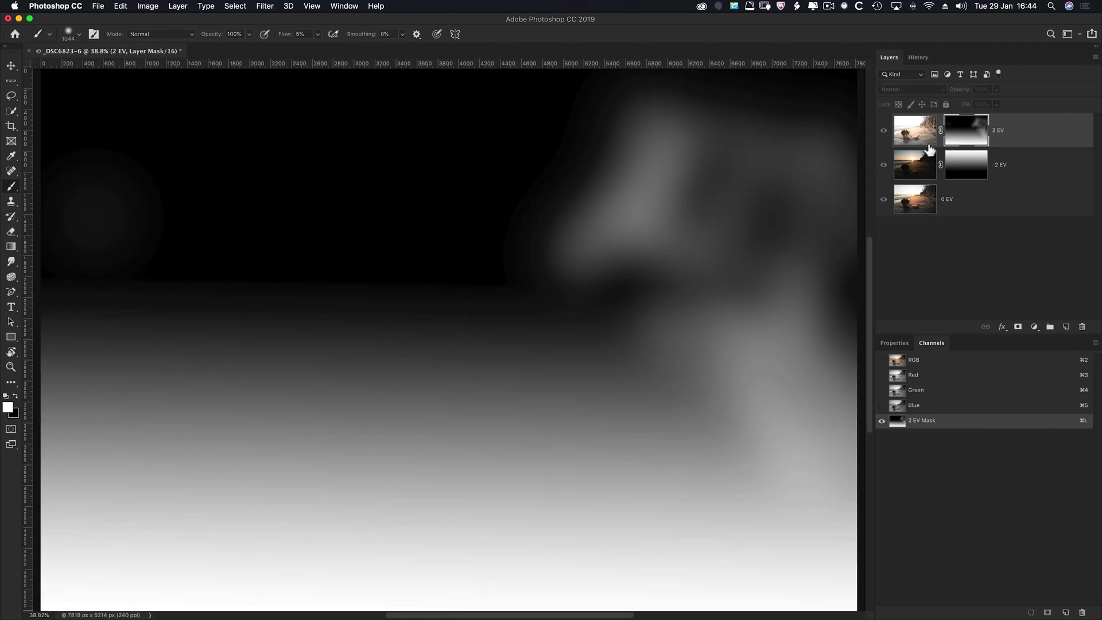
{"action": "left_click", "coordinate": [922, 144]}
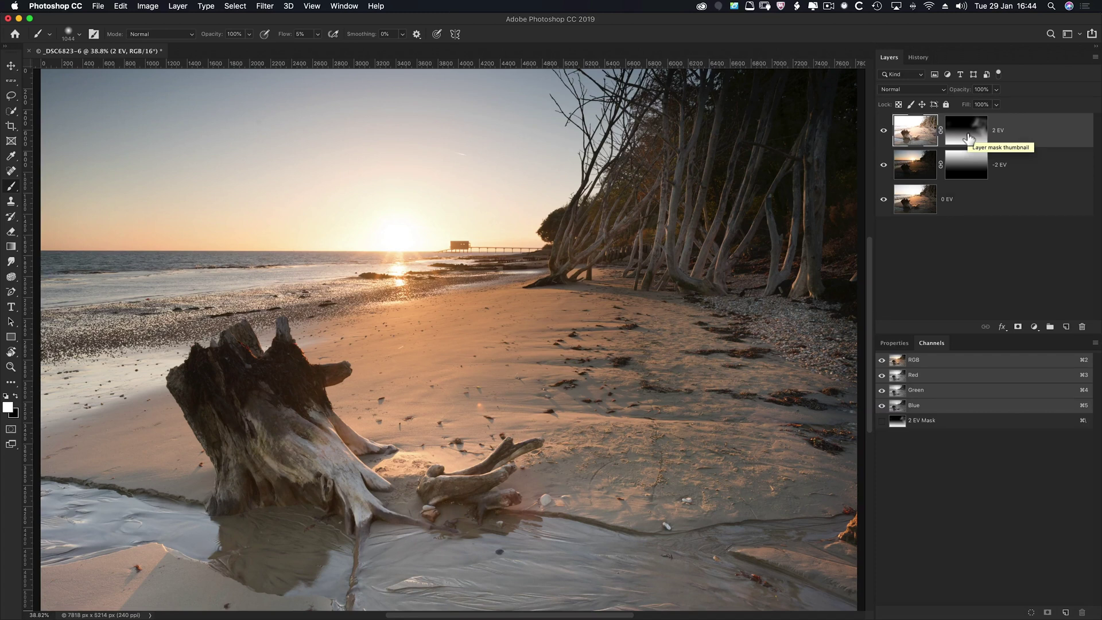
Load the 2 EV mask as a selection and add a Hue/Saturation adjustment layer from it.
{"action": "left_click_drag", "start_coordinate": [969, 138], "coordinate": [970, 138]}
{"action": "left_click", "coordinate": [969, 139], "text": "super"}
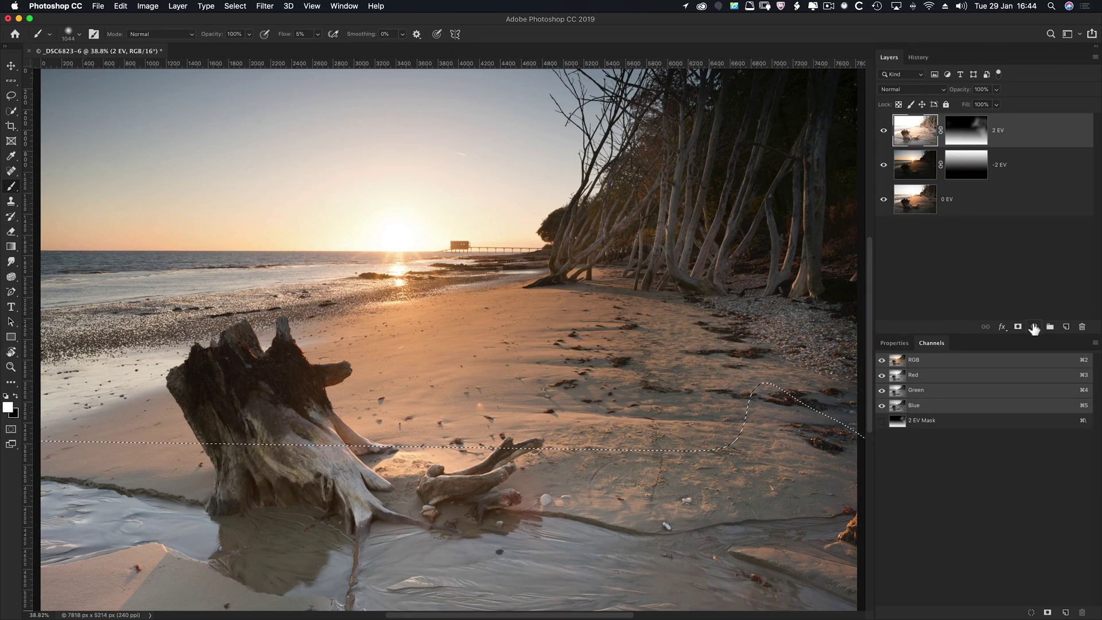
{"action": "left_click", "coordinate": [1034, 328]}
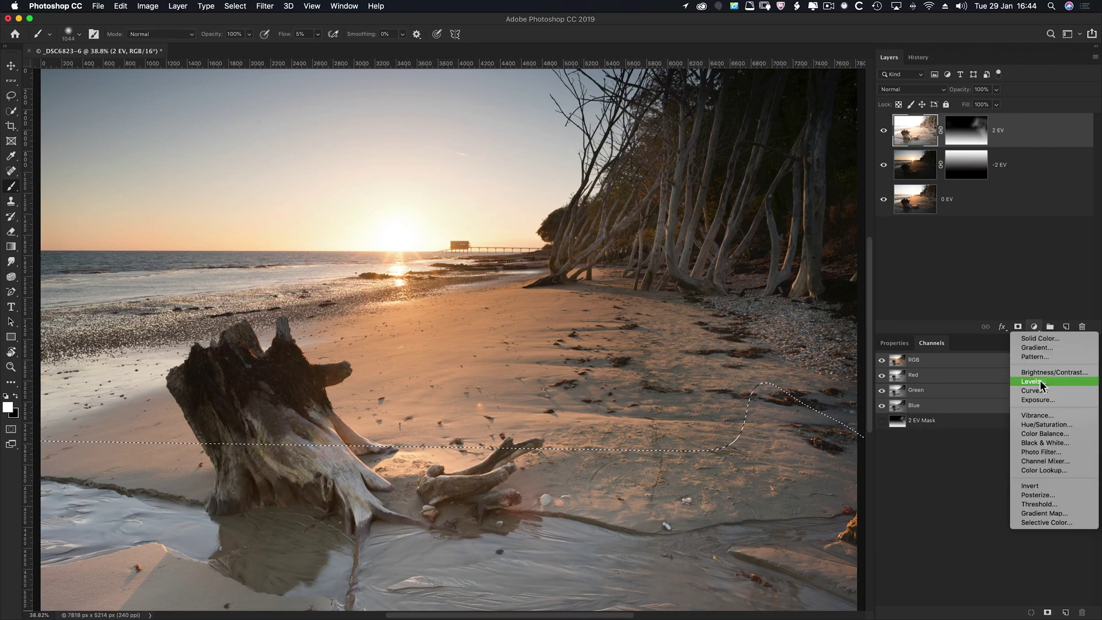
{"action": "left_click", "coordinate": [1041, 425]}
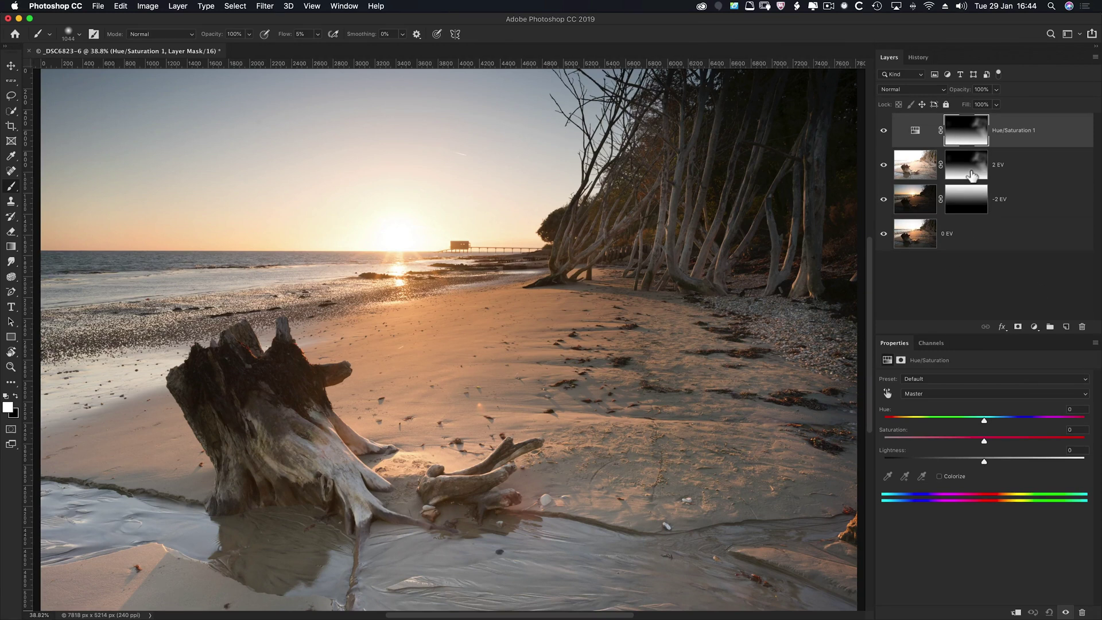
Copy the 2 EV mask onto Hue/Saturation 1, replacing its existing mask.
{"action": "left_click_drag", "start_coordinate": [972, 172], "coordinate": [970, 130]}
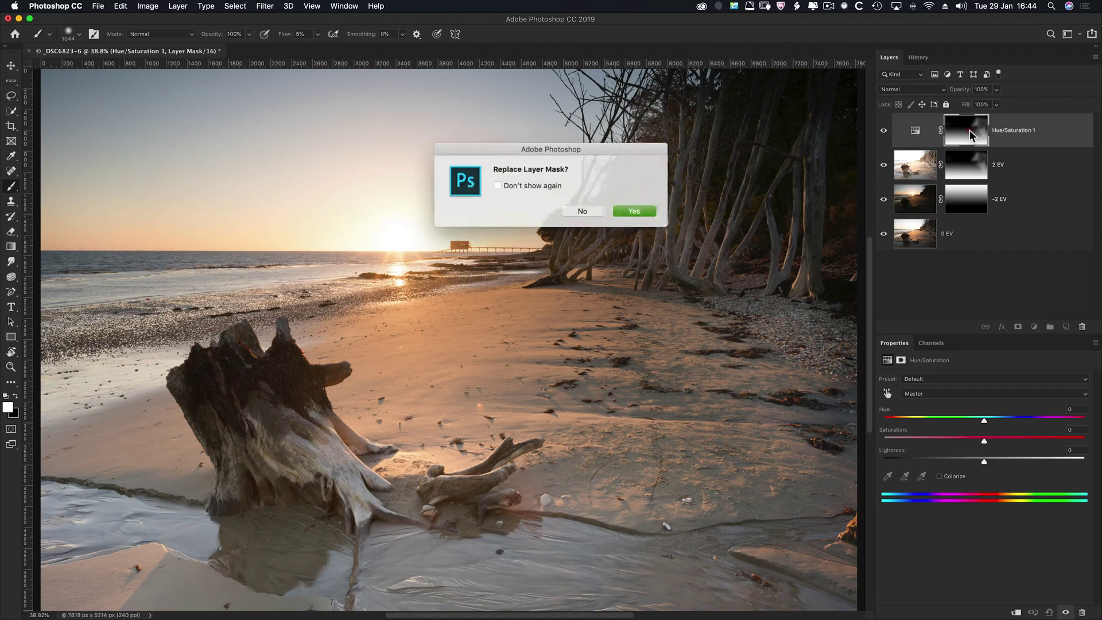
{"action": "left_click", "coordinate": [632, 211]}
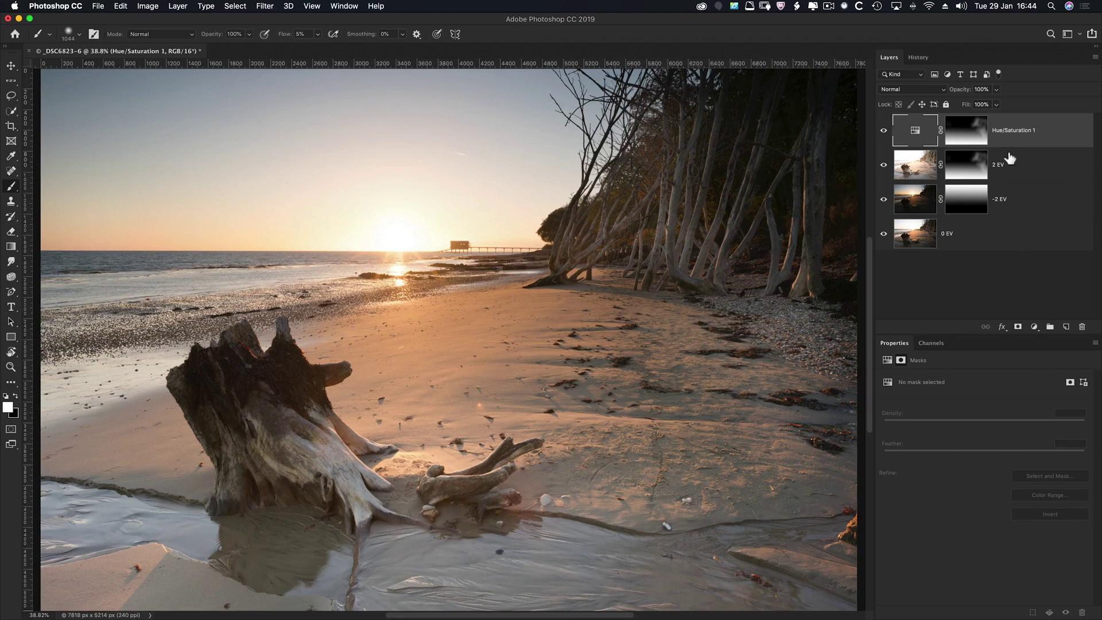
Clip Hue/Saturation 1 to 2 EV and set Yellows to Saturation +59, Lightness about -41.
{"action": "left_click", "coordinate": [940, 147], "text": "alt"}
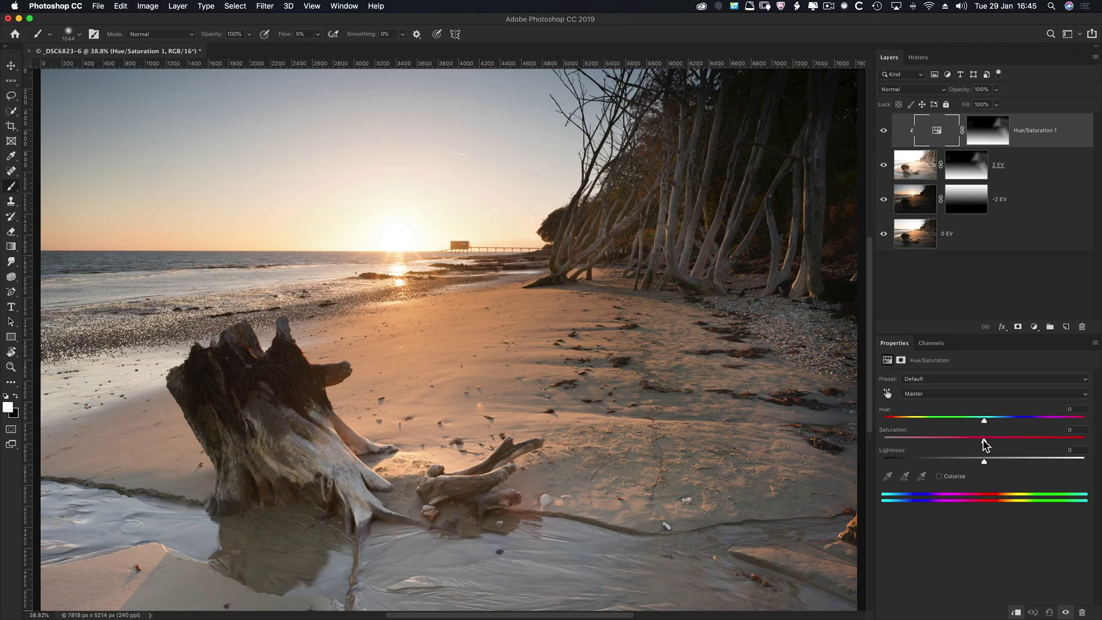
{"action": "left_click", "coordinate": [888, 393]}
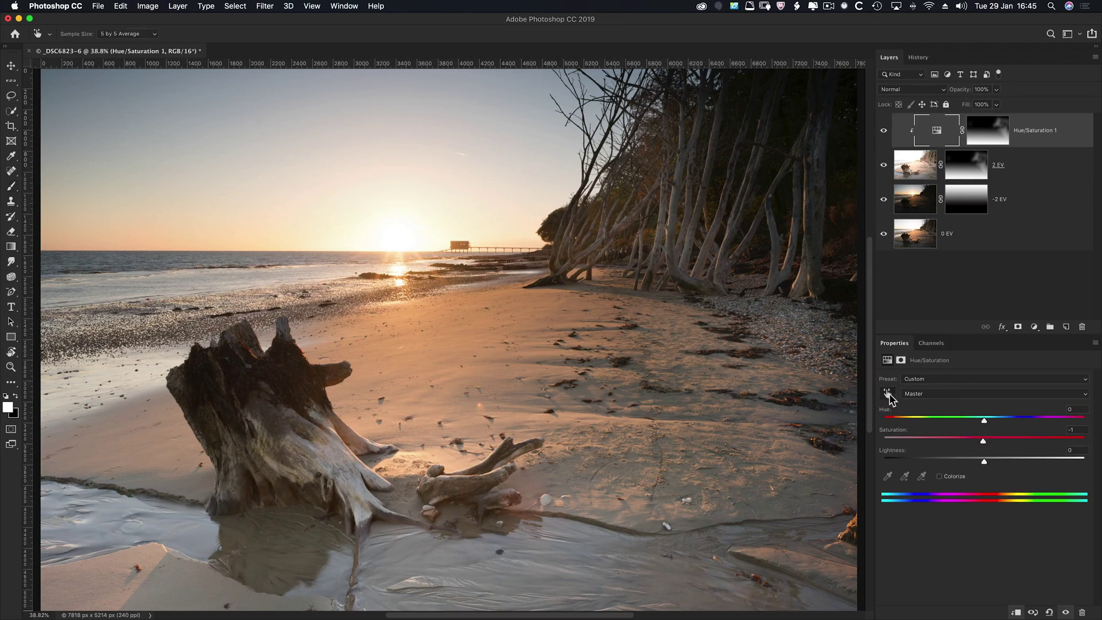
{"action": "left_click_drag", "start_coordinate": [560, 399], "coordinate": [595, 403]}
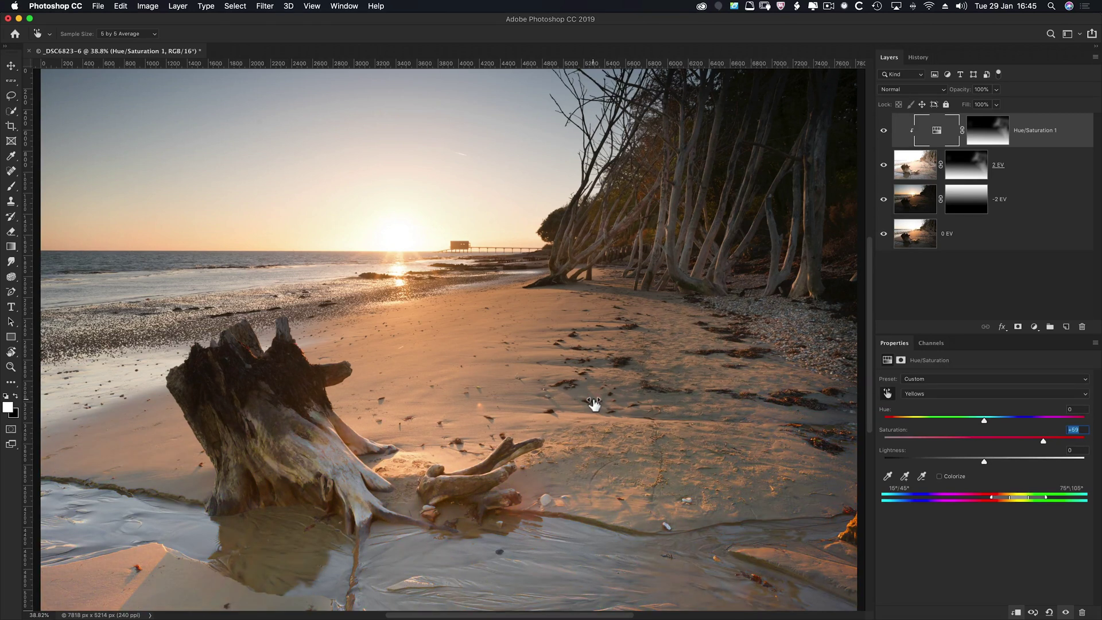
{"action": "left_click_drag", "start_coordinate": [978, 459], "coordinate": [941, 460]}
{"action": "key", "text": "b"}
{"action": "left_click", "coordinate": [1001, 140], "text": "super"}
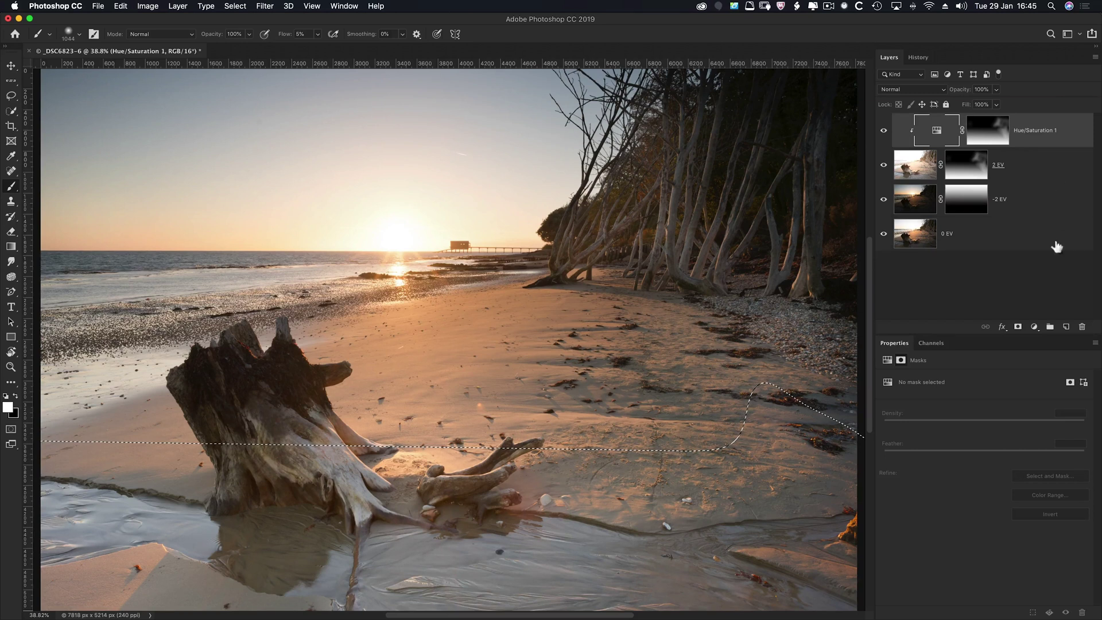
Add a Curves 1 adjustment with a two-point curve lowering shadows and lifting highlights.
{"action": "left_click", "coordinate": [1035, 326]}
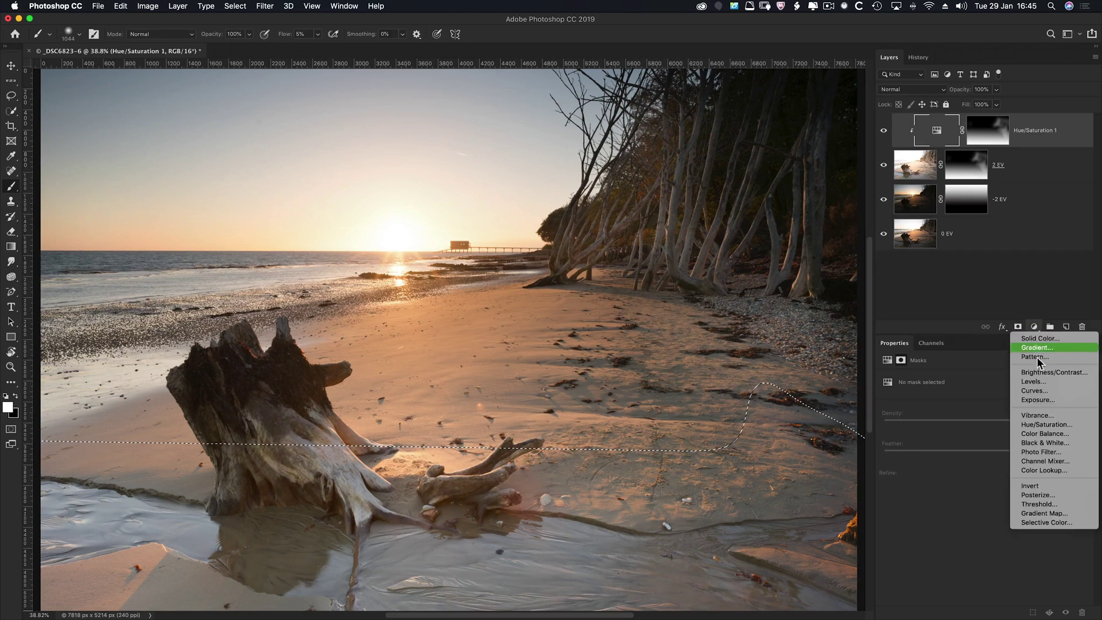
{"action": "left_click", "coordinate": [1030, 392]}
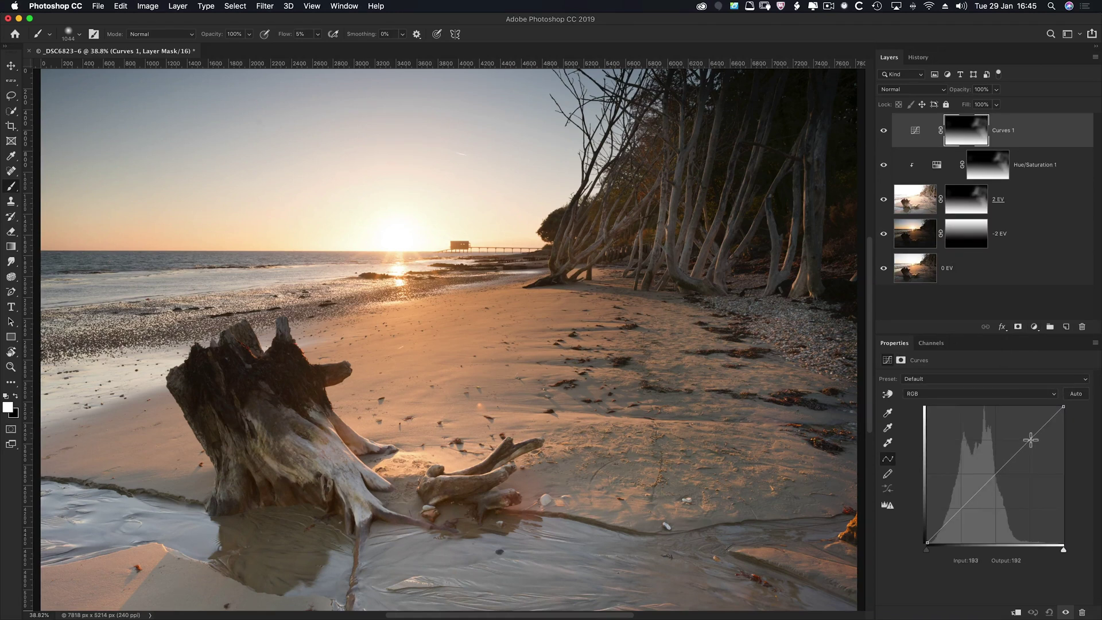
{"action": "left_click_drag", "start_coordinate": [1031, 440], "coordinate": [1038, 444]}
{"action": "left_click", "coordinate": [969, 509]}
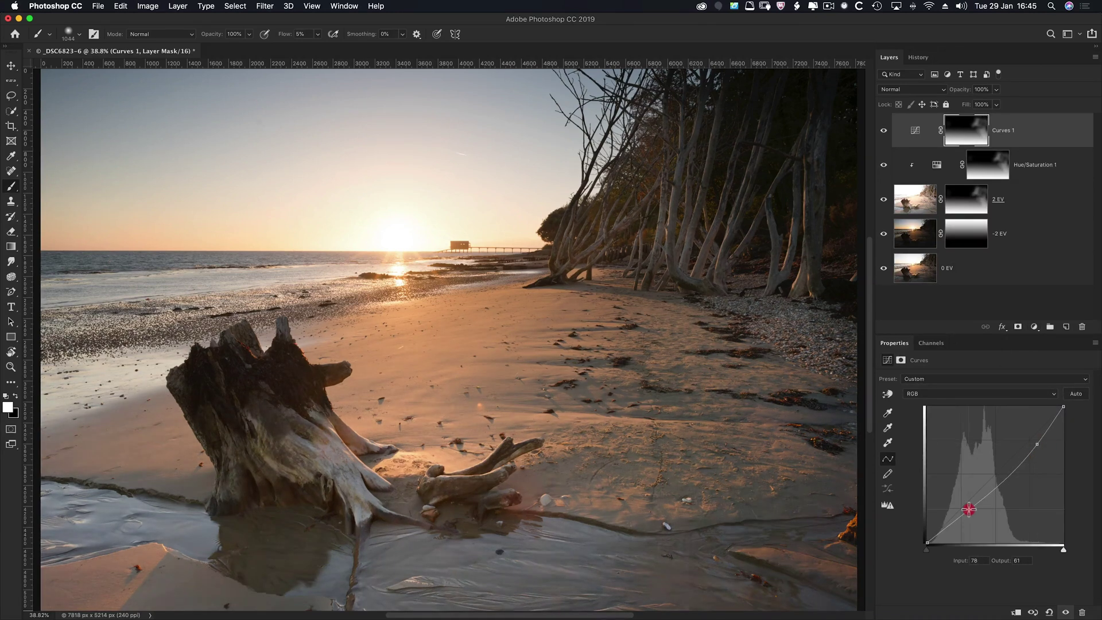
{"action": "left_click_drag", "start_coordinate": [1037, 445], "coordinate": [1039, 446]}
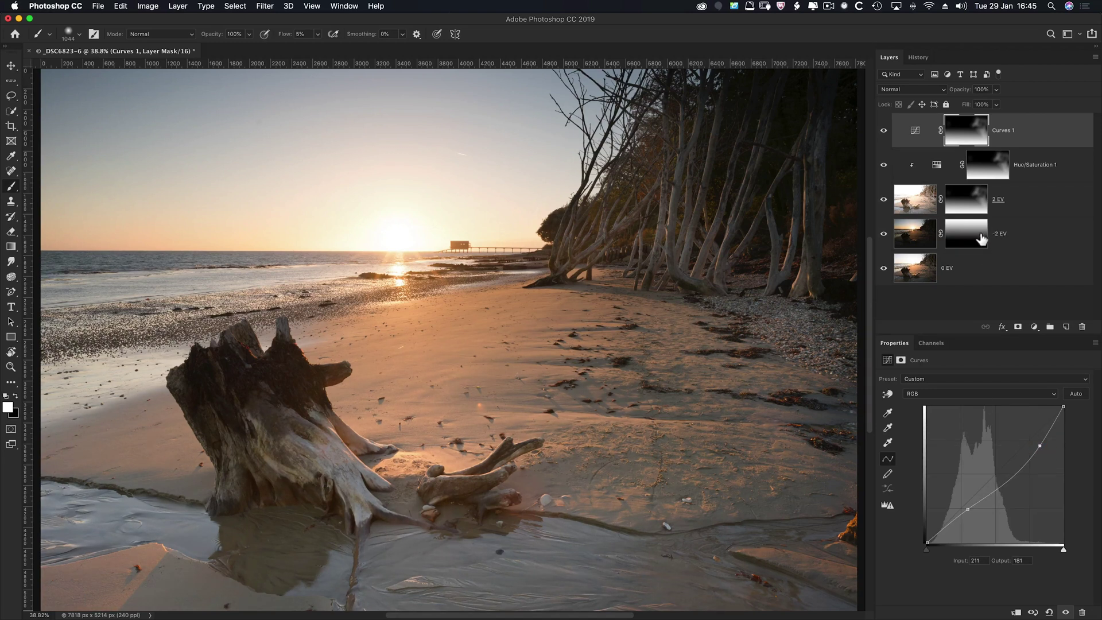
{"action": "left_click", "coordinate": [962, 243]}
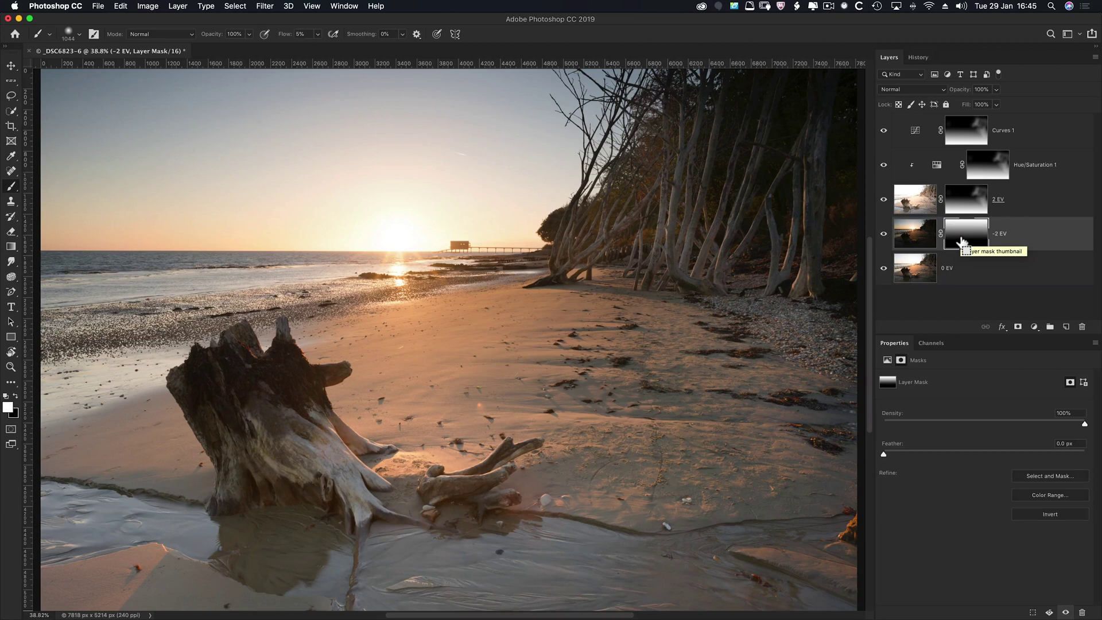
Add a Curves 2 adjustment masked by the -2 EV mask selection.
{"action": "left_click", "coordinate": [962, 243], "text": "super"}
{"action": "left_click", "coordinate": [1034, 327]}
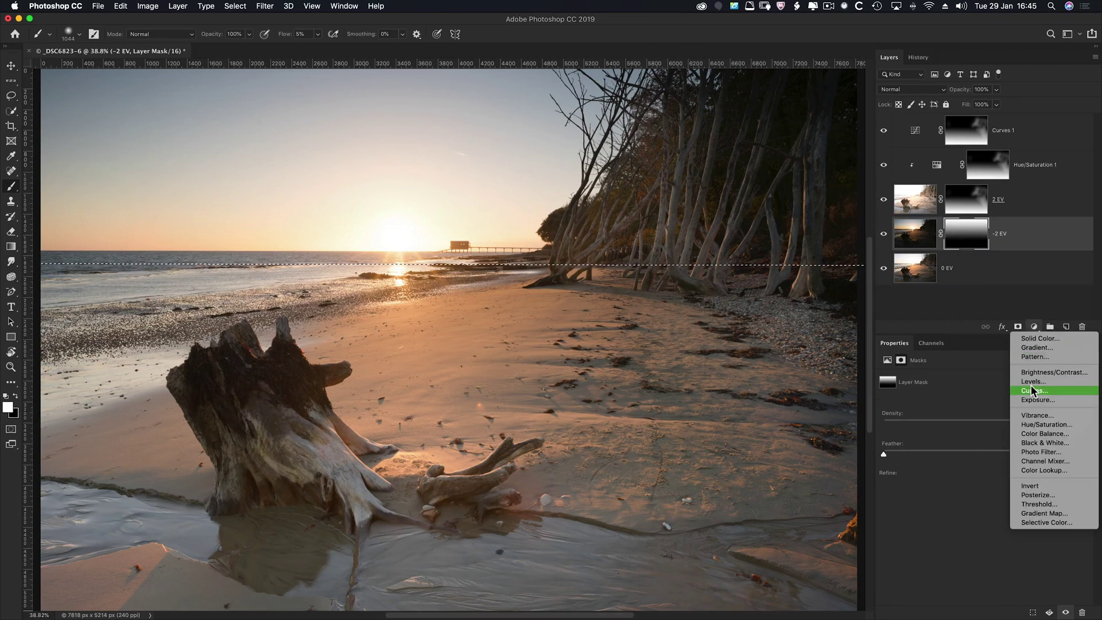
{"action": "left_click", "coordinate": [1032, 391]}
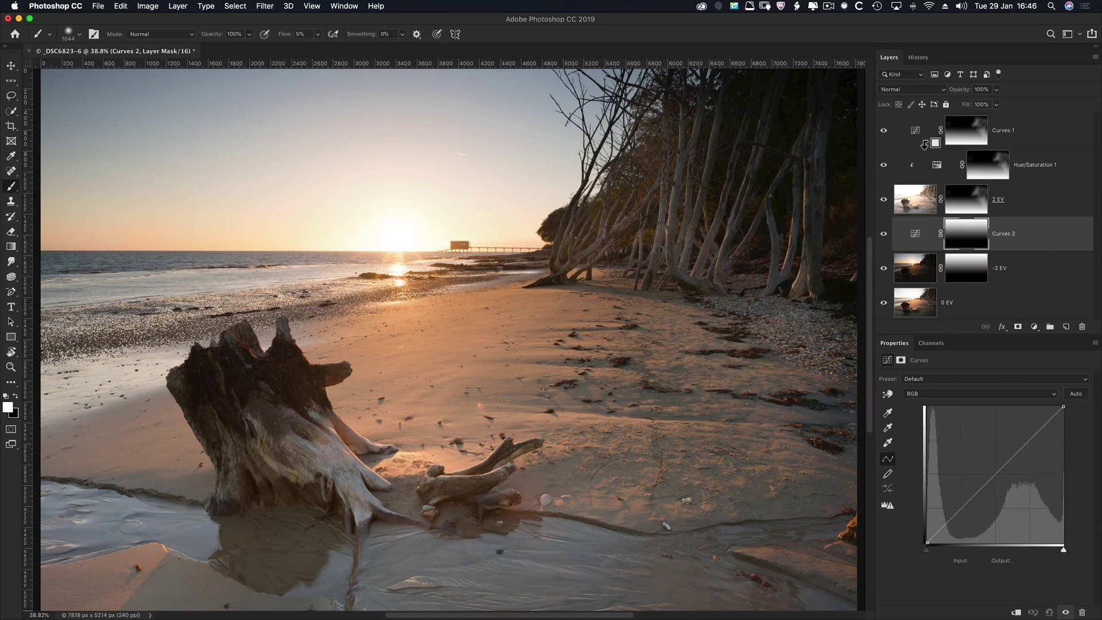
{"action": "left_click", "coordinate": [926, 146], "text": "alt"}
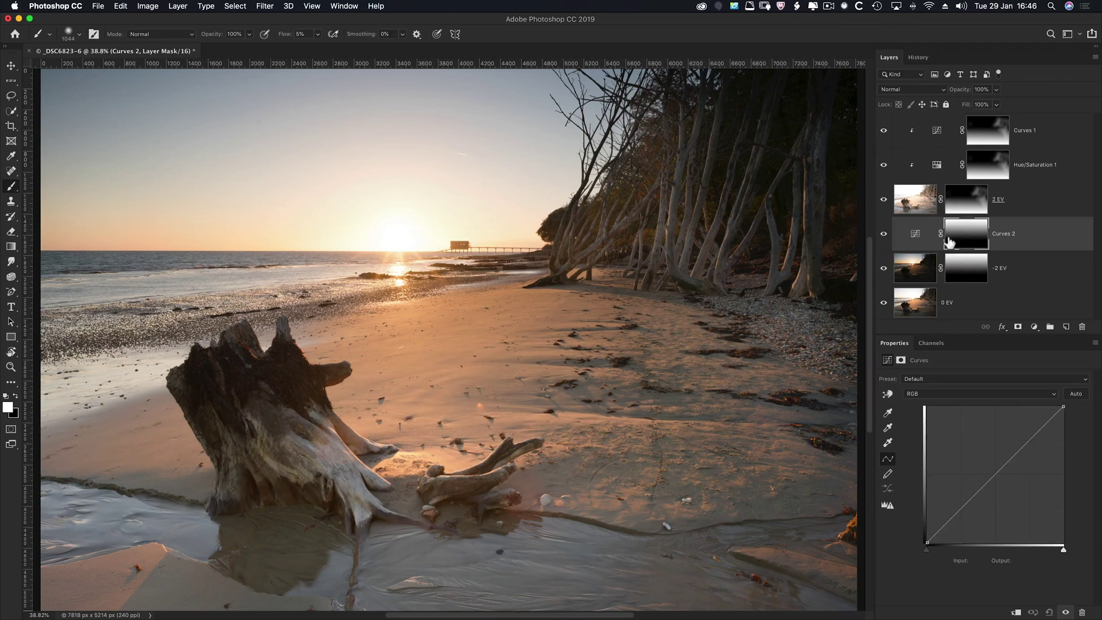
{"action": "left_click", "coordinate": [947, 267]}
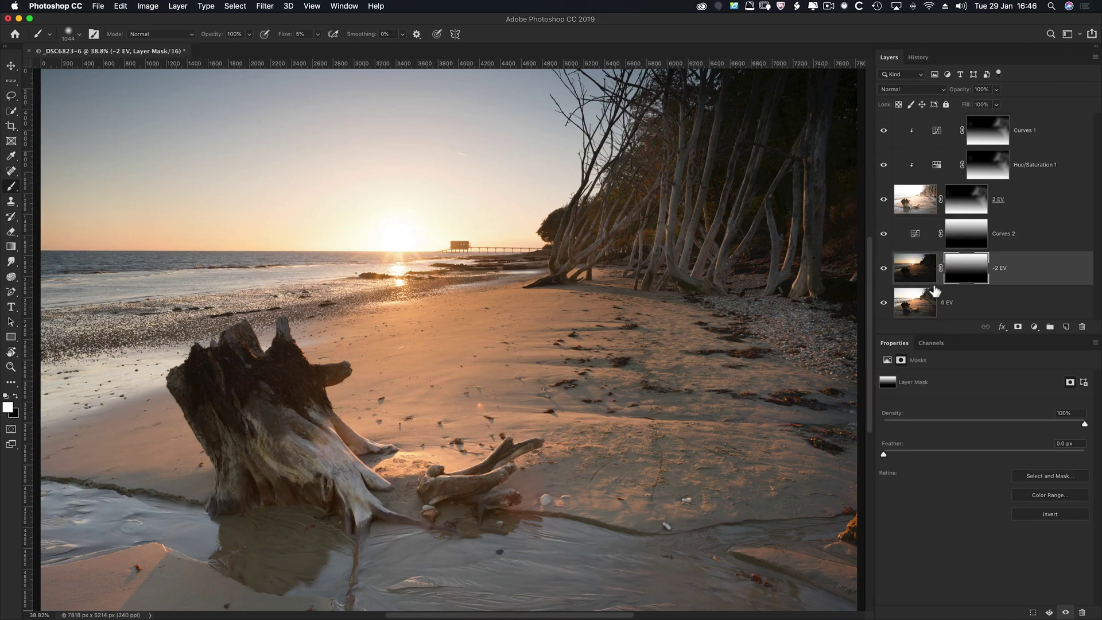
{"action": "left_click", "coordinate": [969, 242]}
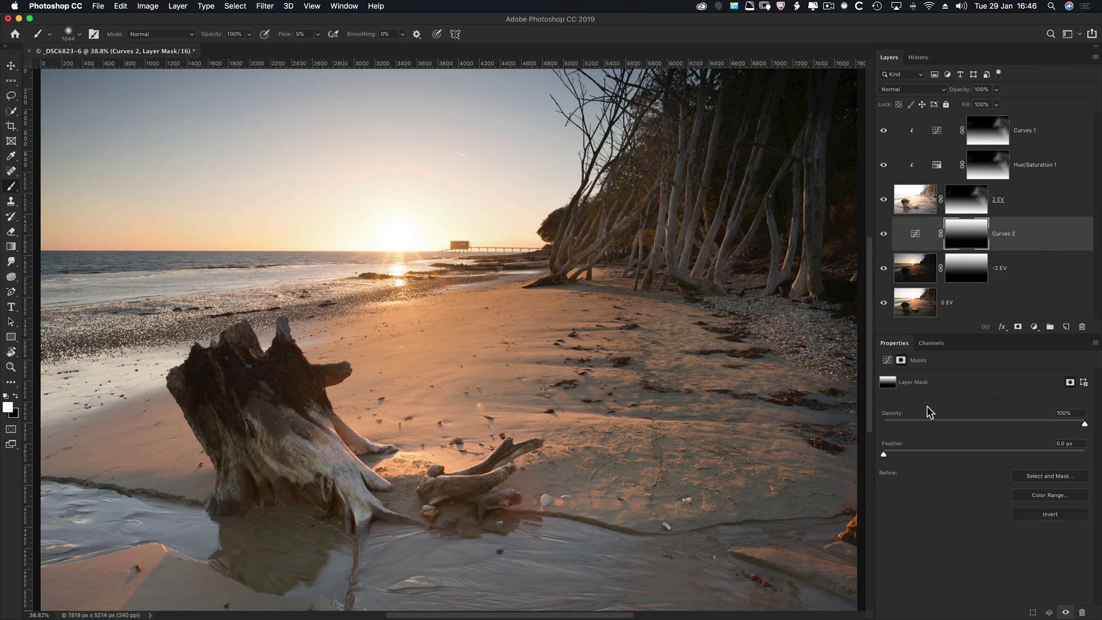
Shape Curves 2 with upper and lower points for more contrast and clip it to -2 EV.
{"action": "left_click", "coordinate": [915, 233]}
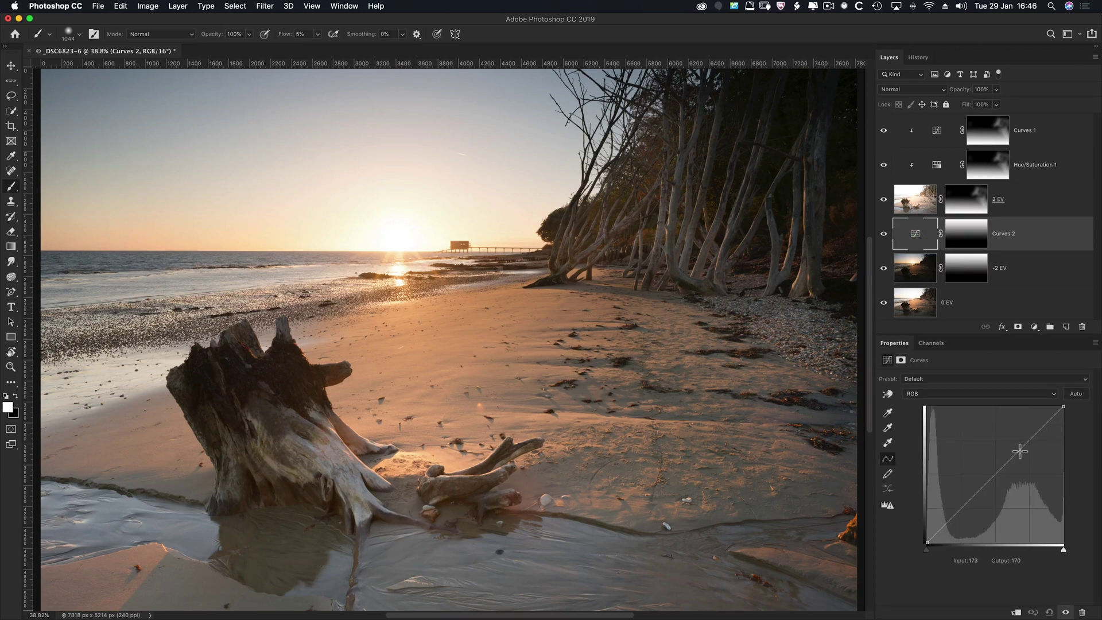
{"action": "left_click_drag", "start_coordinate": [1022, 448], "coordinate": [1026, 456]}
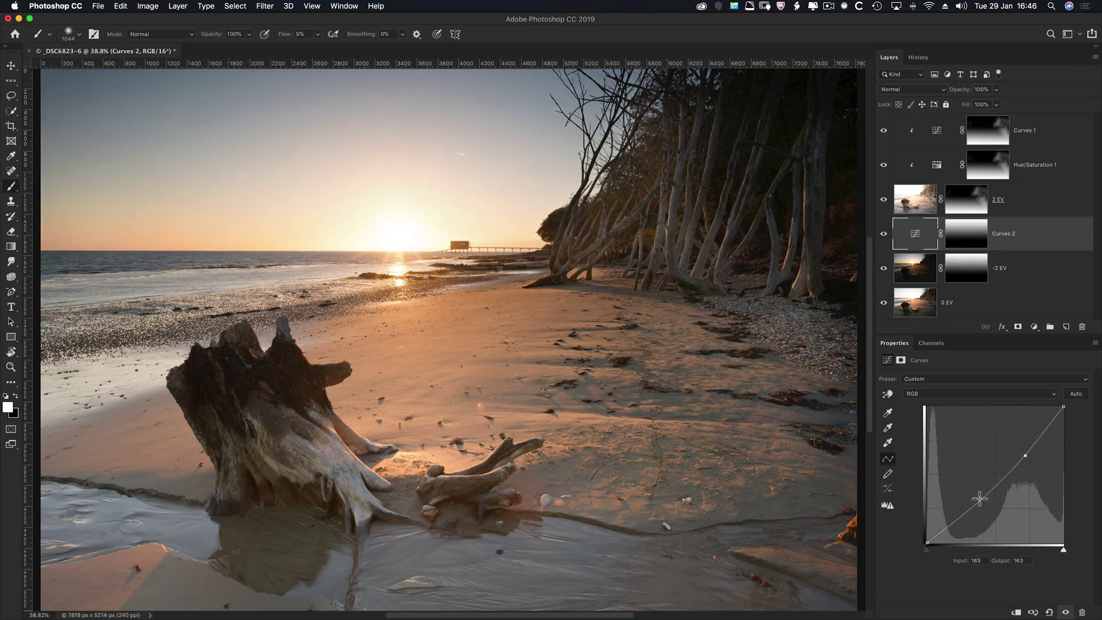
{"action": "left_click_drag", "start_coordinate": [975, 491], "coordinate": [974, 492]}
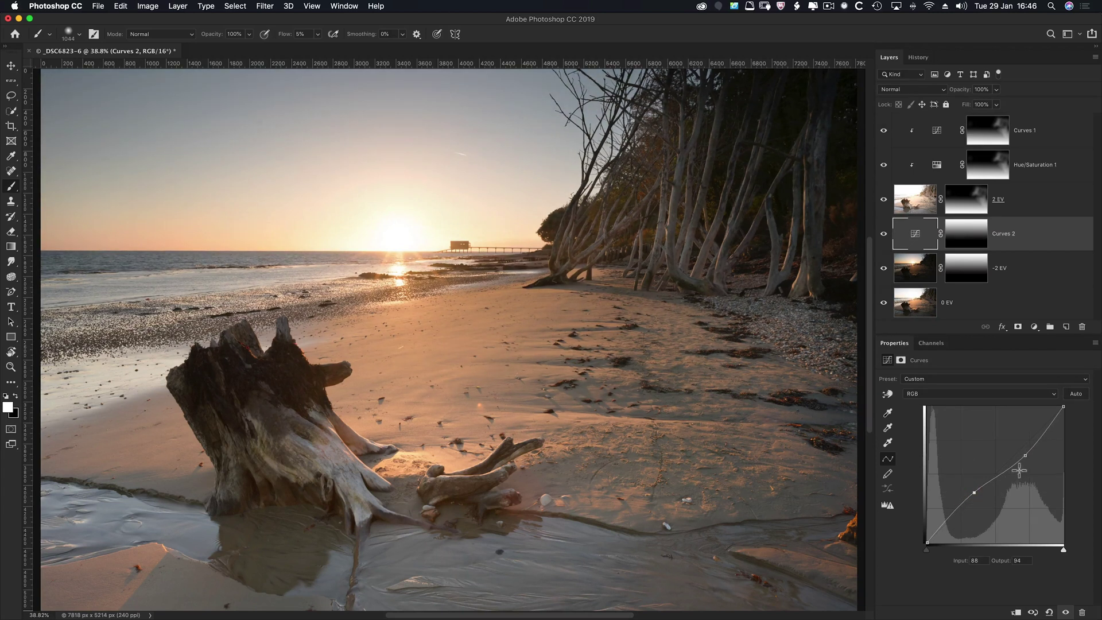
{"action": "left_click_drag", "start_coordinate": [1025, 457], "coordinate": [1028, 457]}
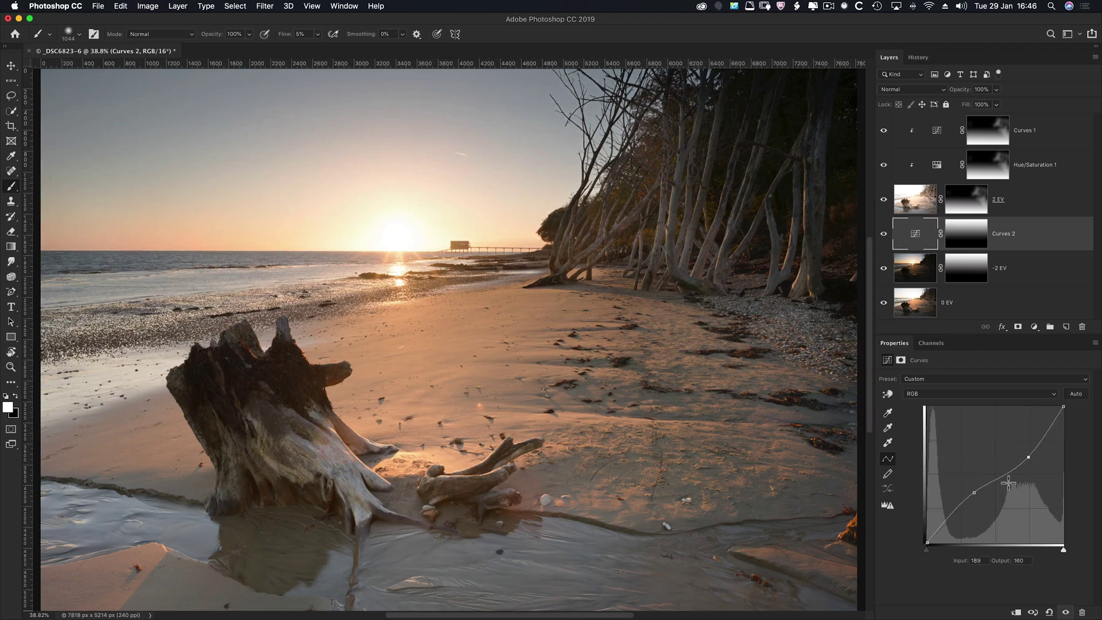
{"action": "left_click_drag", "start_coordinate": [978, 491], "coordinate": [975, 488]}
{"action": "left_click_drag", "start_coordinate": [928, 305], "coordinate": [932, 248]}
{"action": "left_click", "coordinate": [931, 248], "text": "alt"}
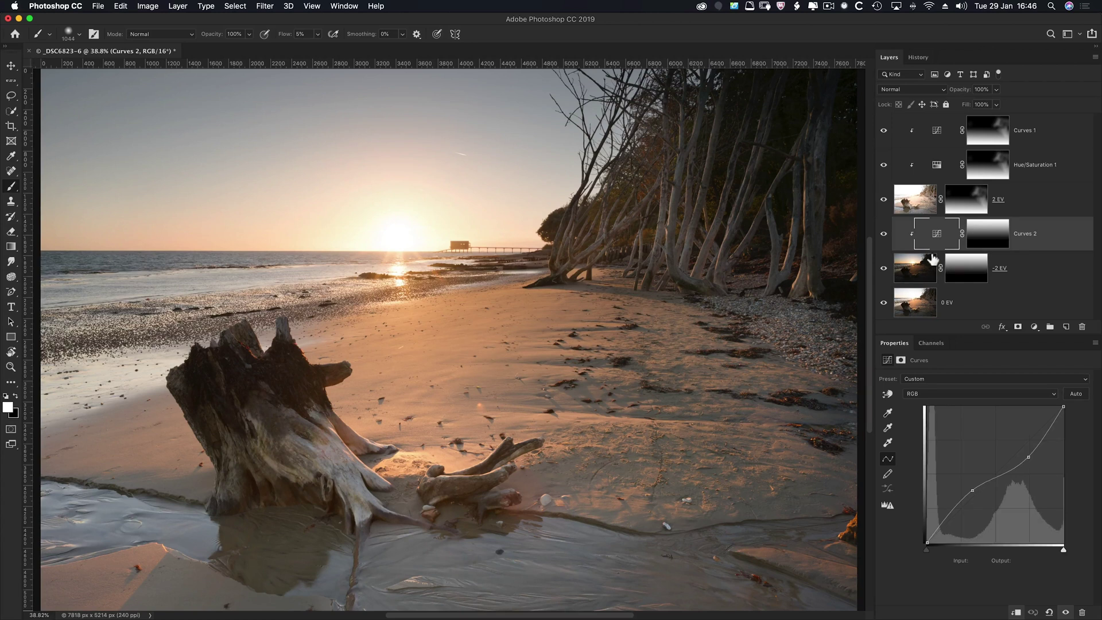
Release Curves 2 from -2 EV and show the Channels list with RGB, Red, Green, Blue, Curves 2 Mask.
{"action": "left_click", "coordinate": [933, 252], "text": "alt"}
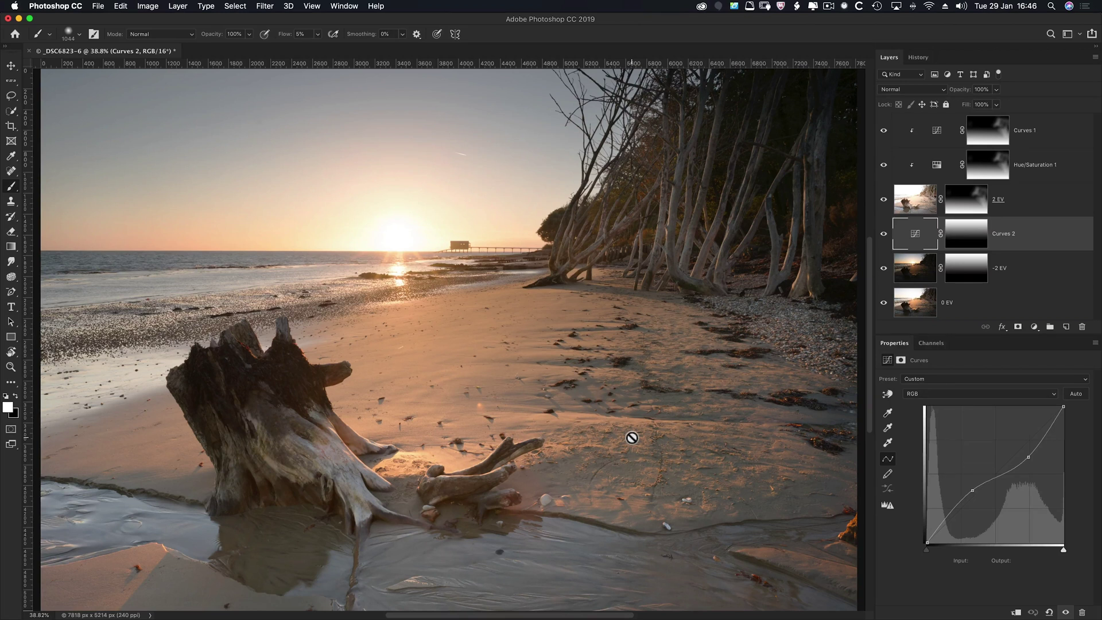
{"action": "left_click", "coordinate": [938, 348]}
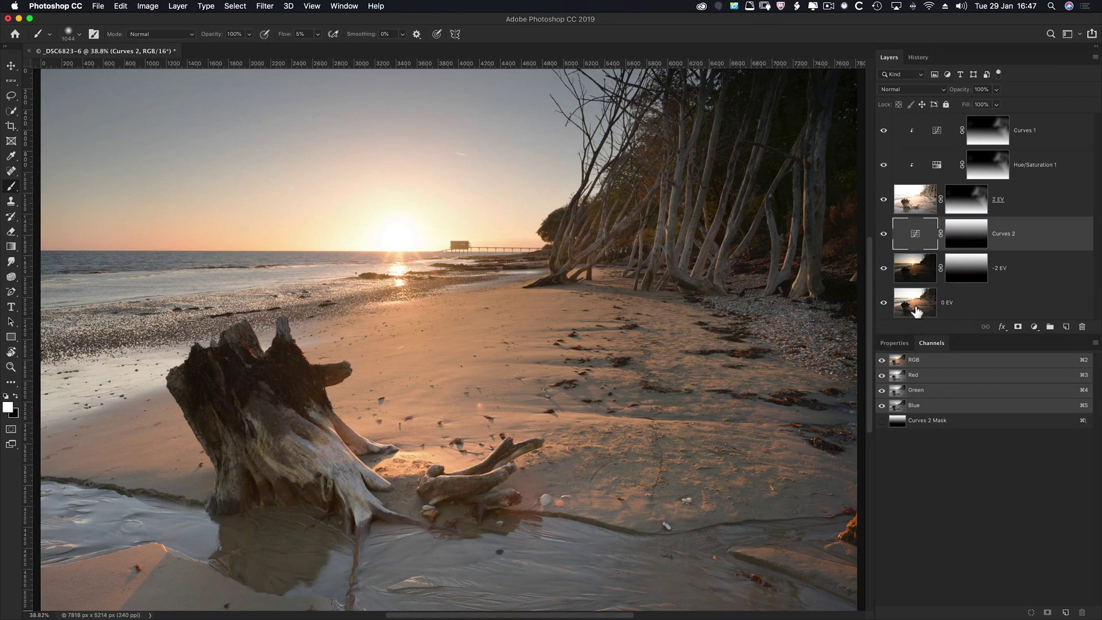
{"action": "key", "text": "super+Tab"}
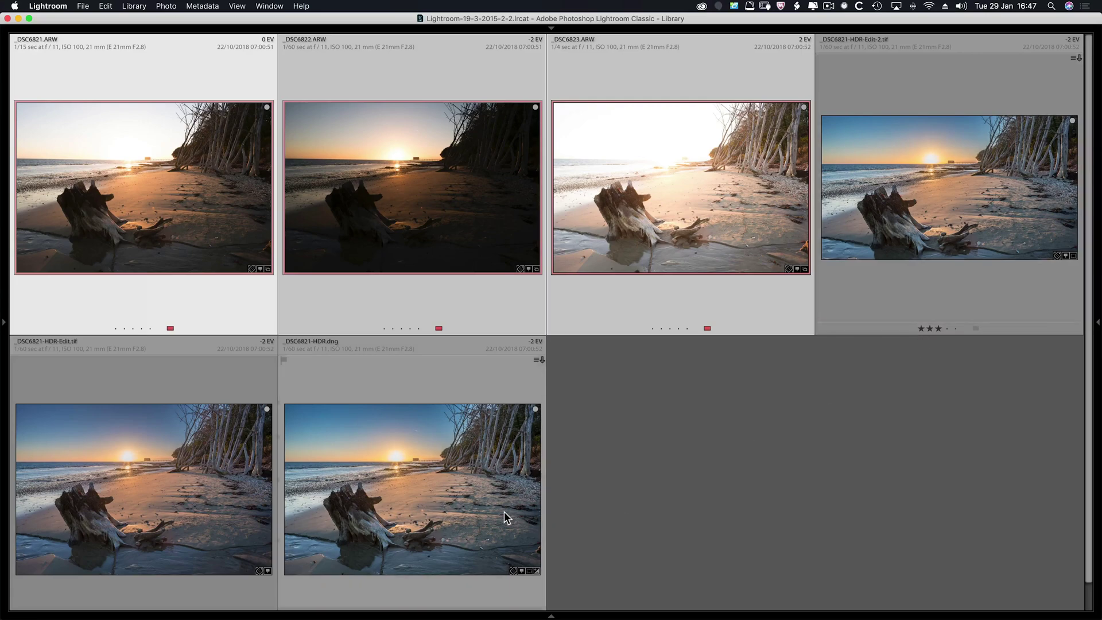
View the HDR photo large in Lightroom, then return to the Photoshop document.
{"action": "double_click", "coordinate": [504, 511]}
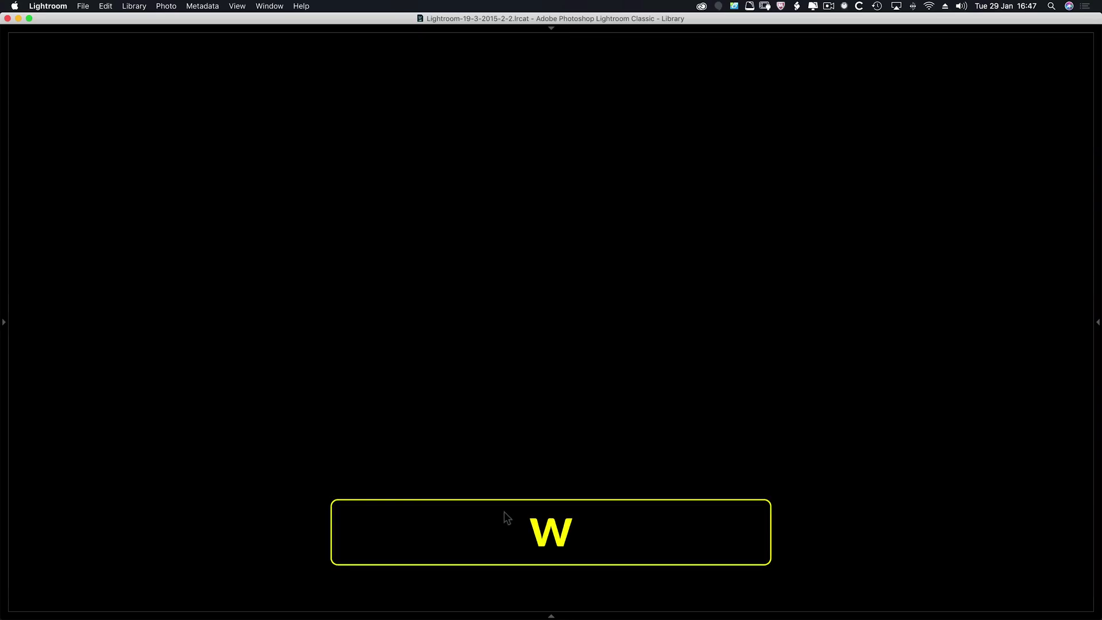
{"action": "key", "text": "super+Tab"}
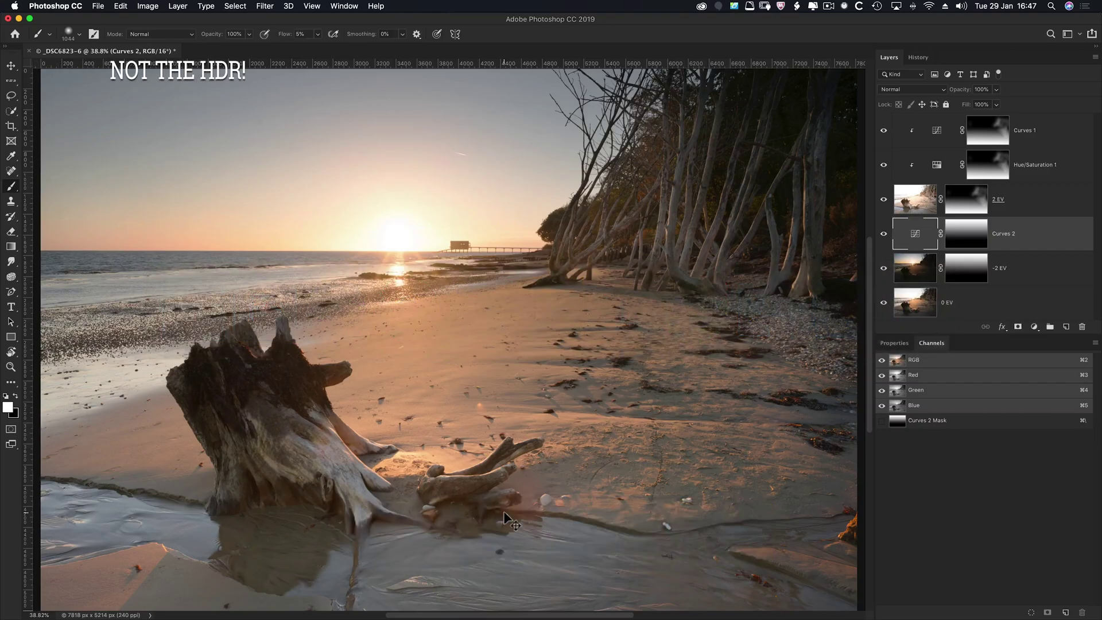
{"action": "key", "text": "super+Tab"}
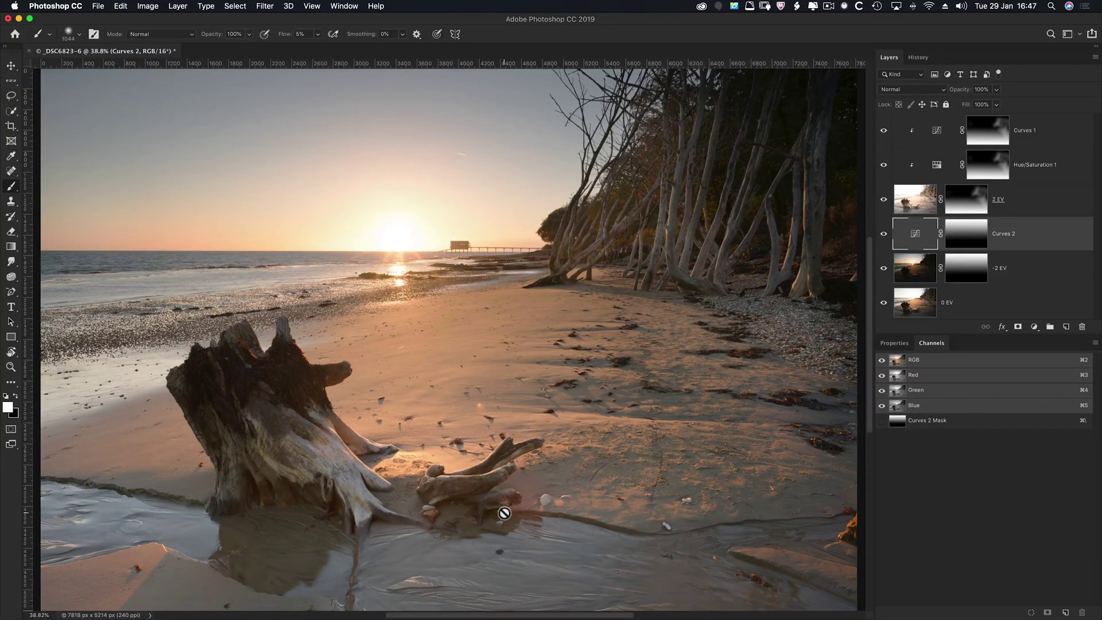
Group layers -2 EV through Curves 1 into Group 1 and toggle its visibility to compare.
{"action": "left_click", "coordinate": [1031, 268]}
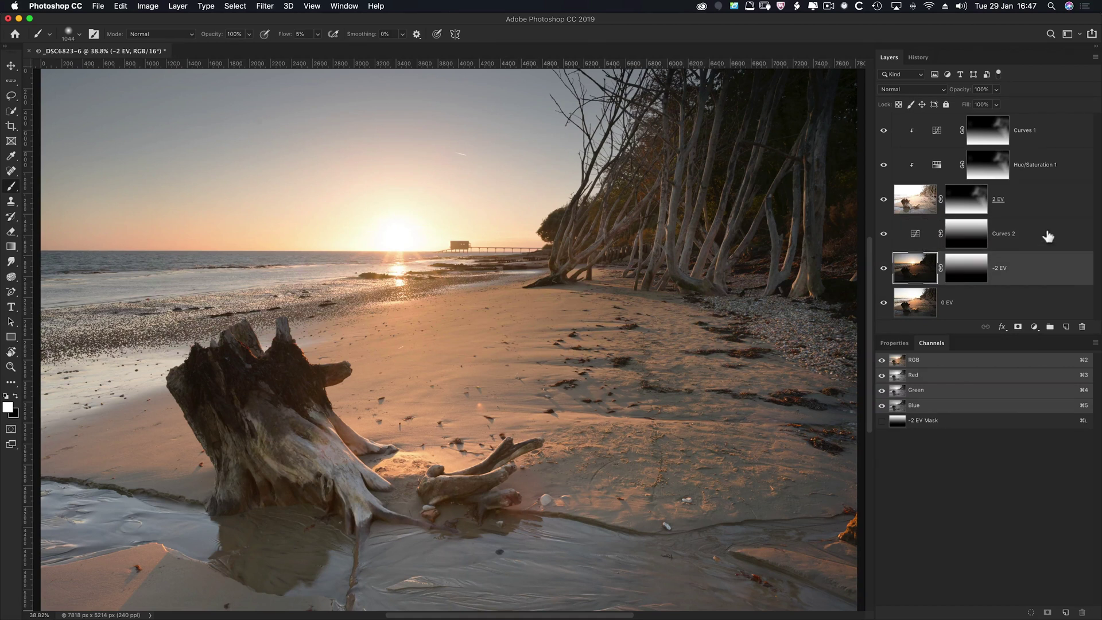
{"action": "left_click", "coordinate": [1056, 136], "text": "shift"}
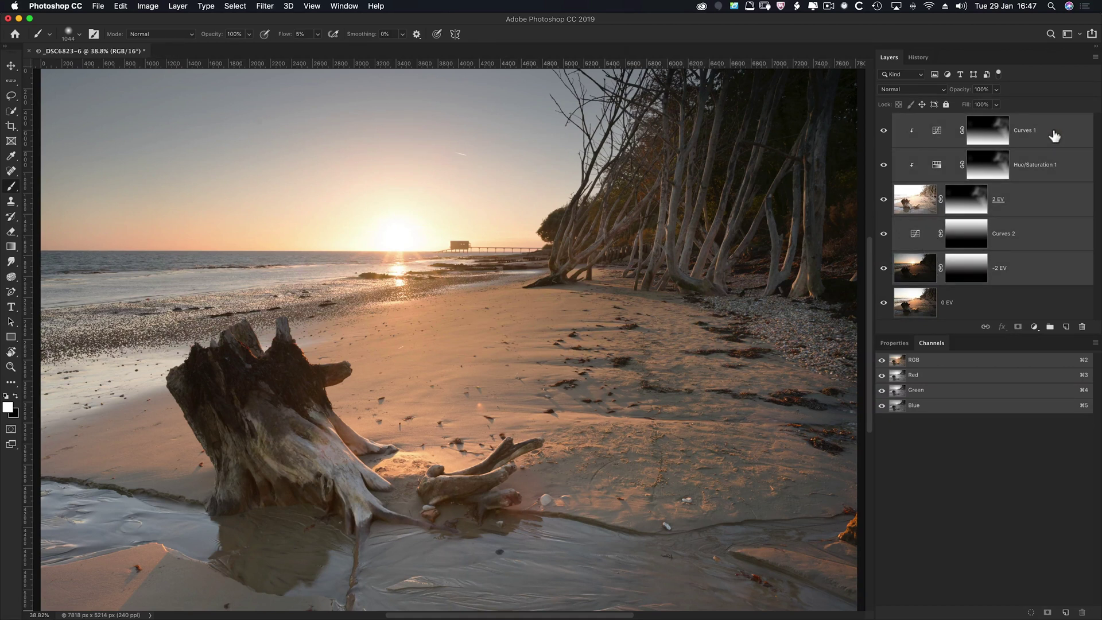
{"action": "key", "text": "super+g"}
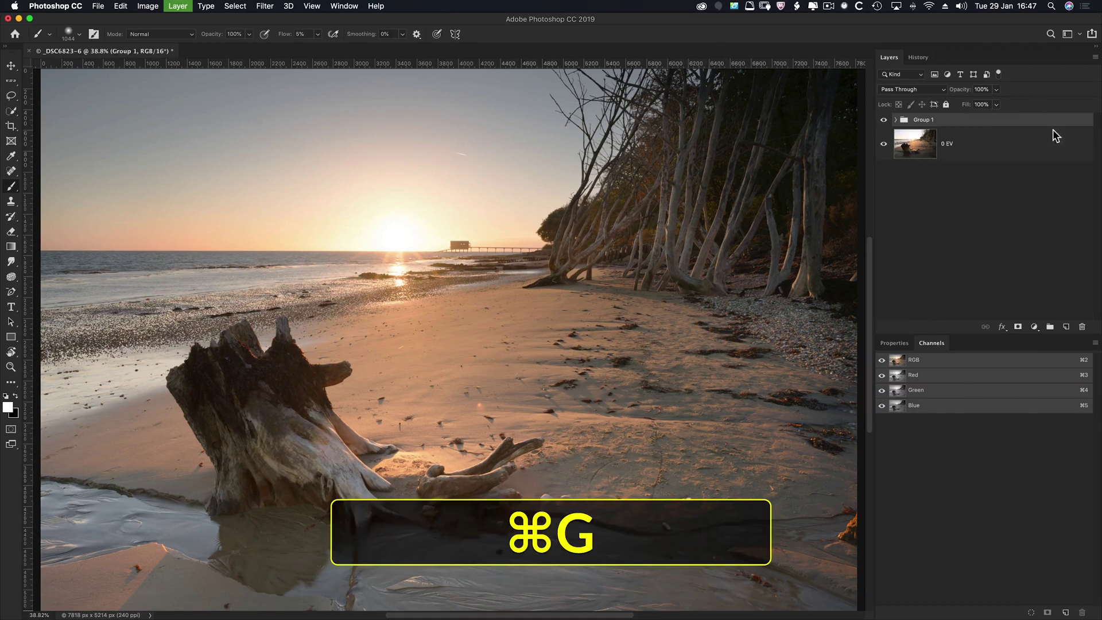
{"action": "left_click", "coordinate": [884, 120]}
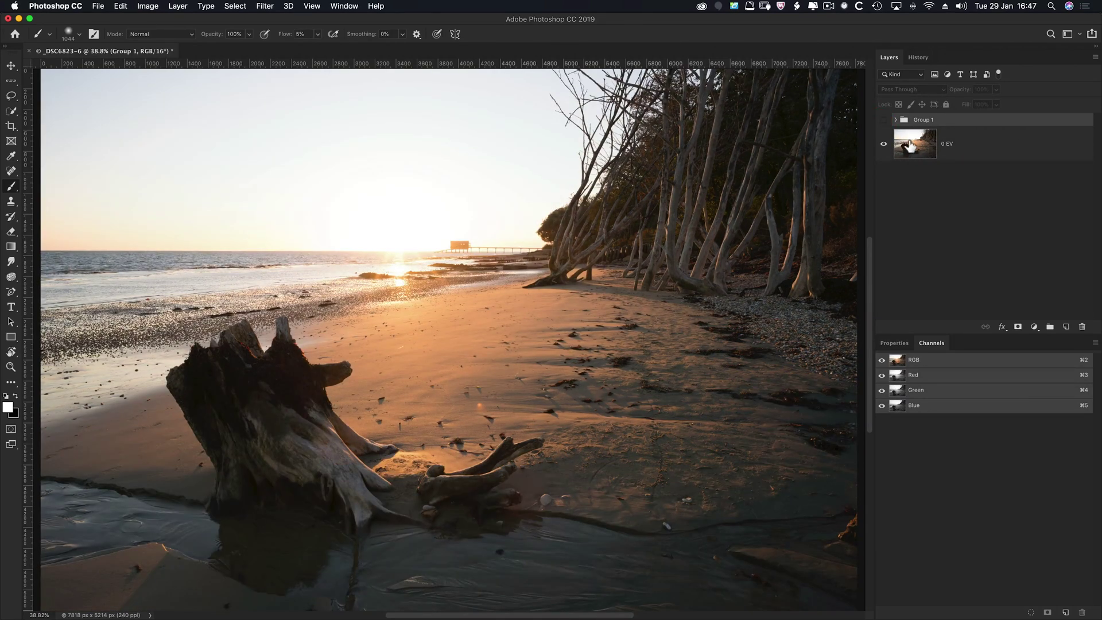
{"action": "left_click", "coordinate": [883, 119]}
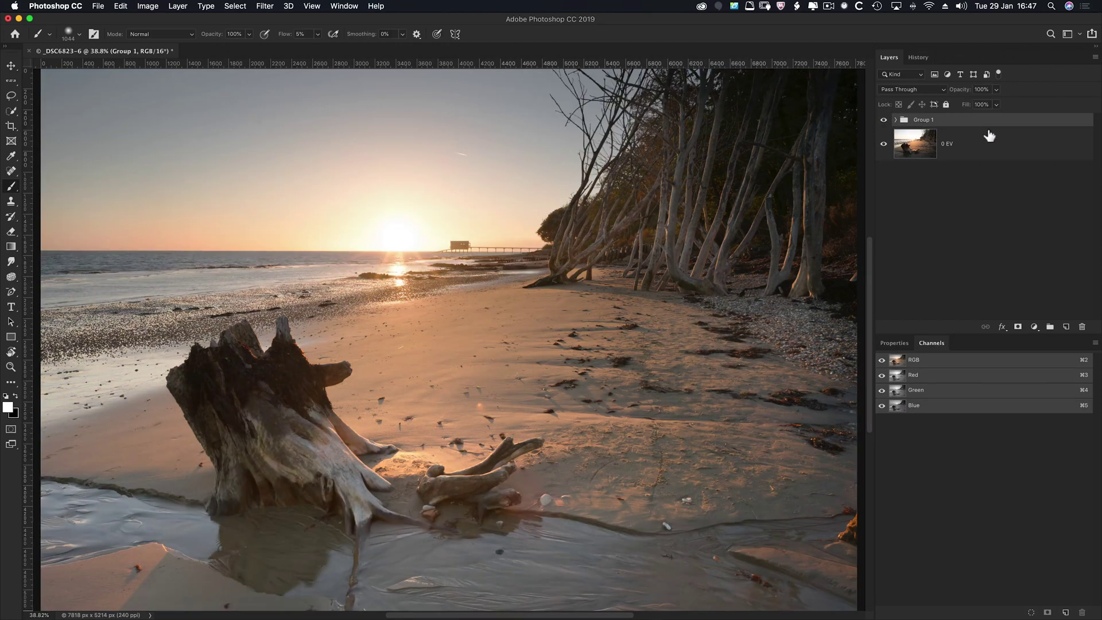
Bring Lightroom Classic forward to compare _DSC6821-HDR.dng against the Photoshop blend.
{"action": "key", "text": "super+Tab"}
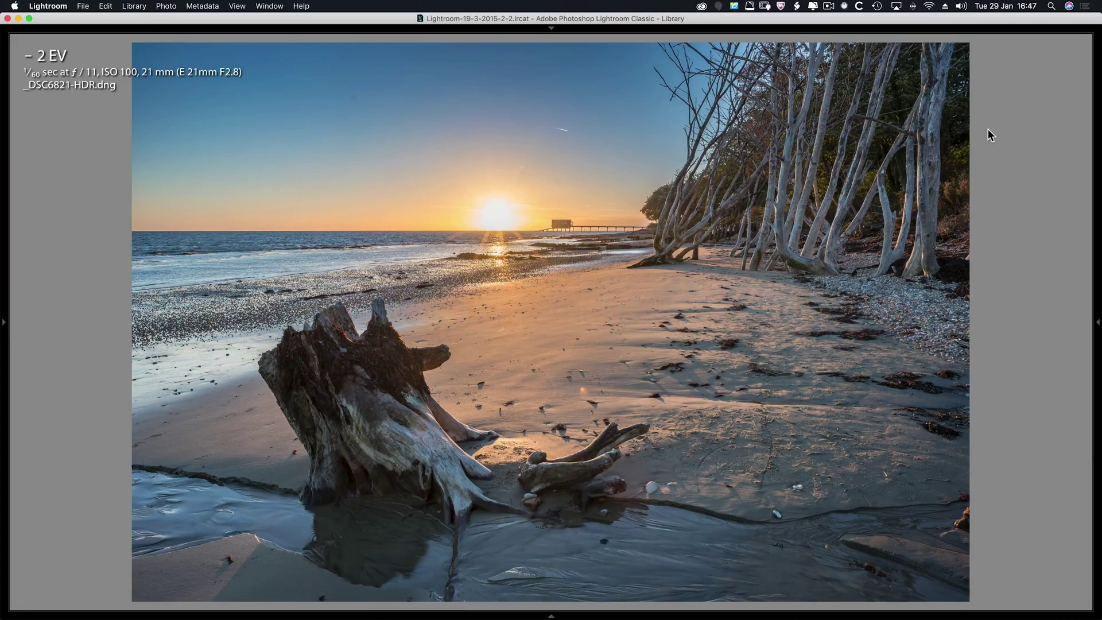